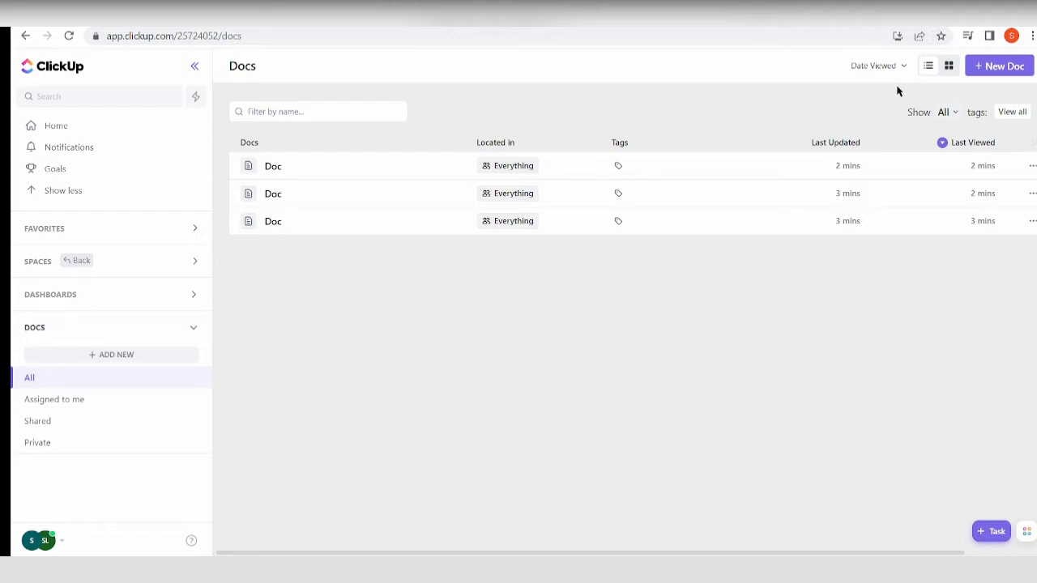
Preview the Docs overview as a grid, return to the list layout, and look through its columns.
{"action": "left_click", "coordinate": [949, 69]}
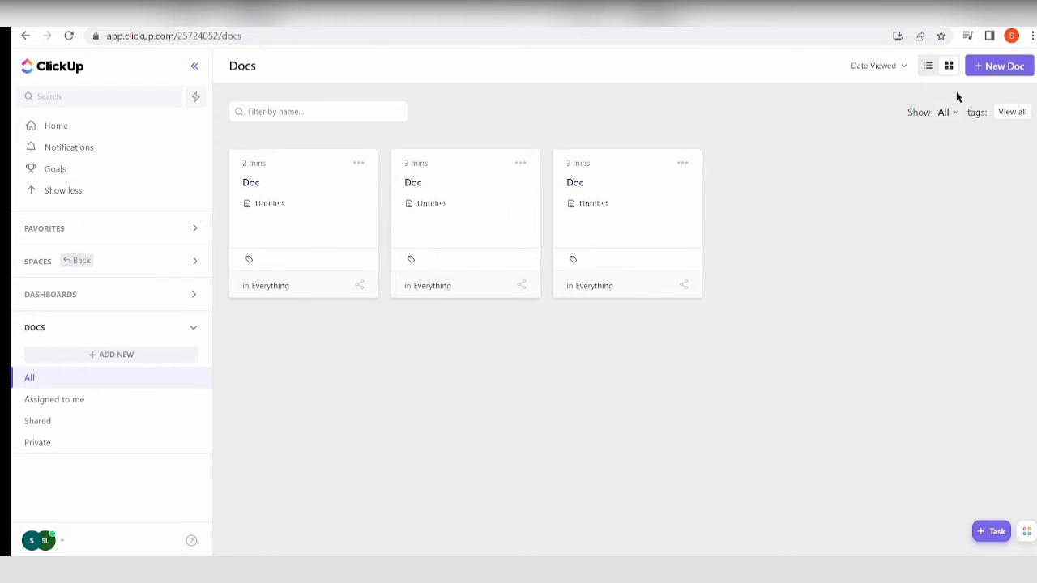
{"action": "left_click", "coordinate": [928, 66]}
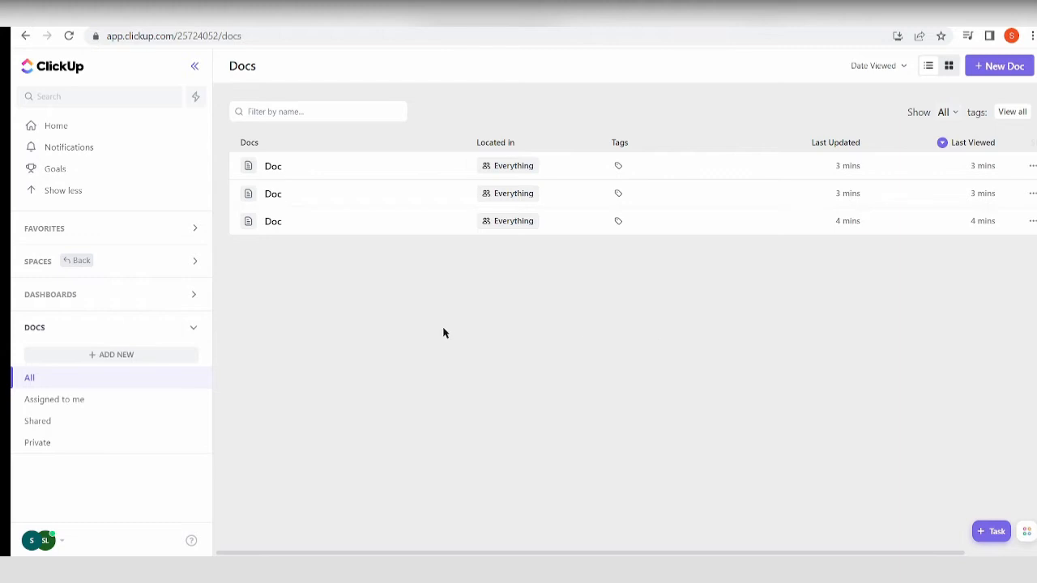
{"action": "scroll", "coordinate": [443, 333], "scroll_direction": "right", "scroll_amount": 2}
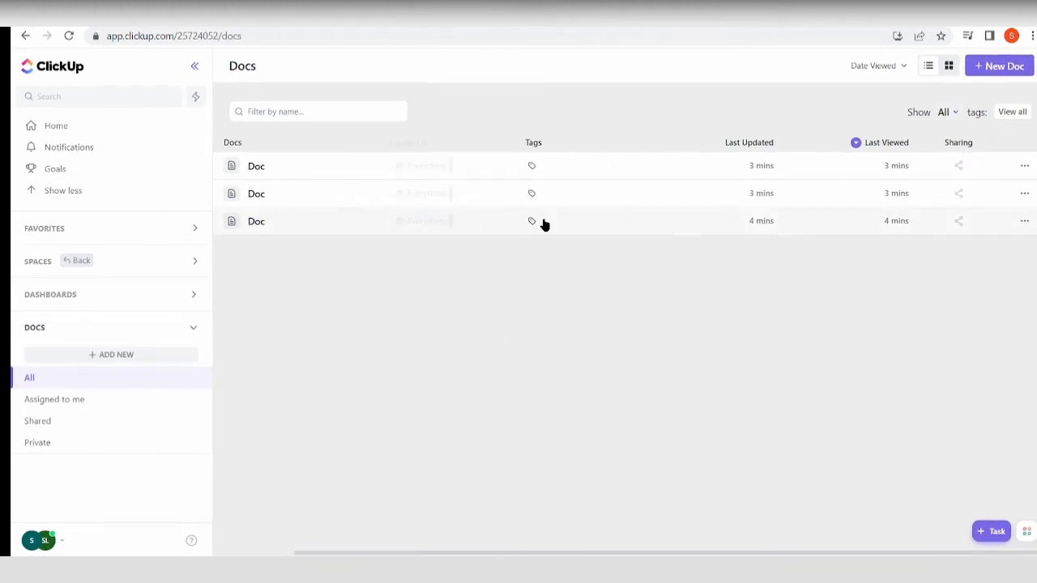
{"action": "scroll", "coordinate": [272, 280], "scroll_direction": "left", "scroll_amount": 2}
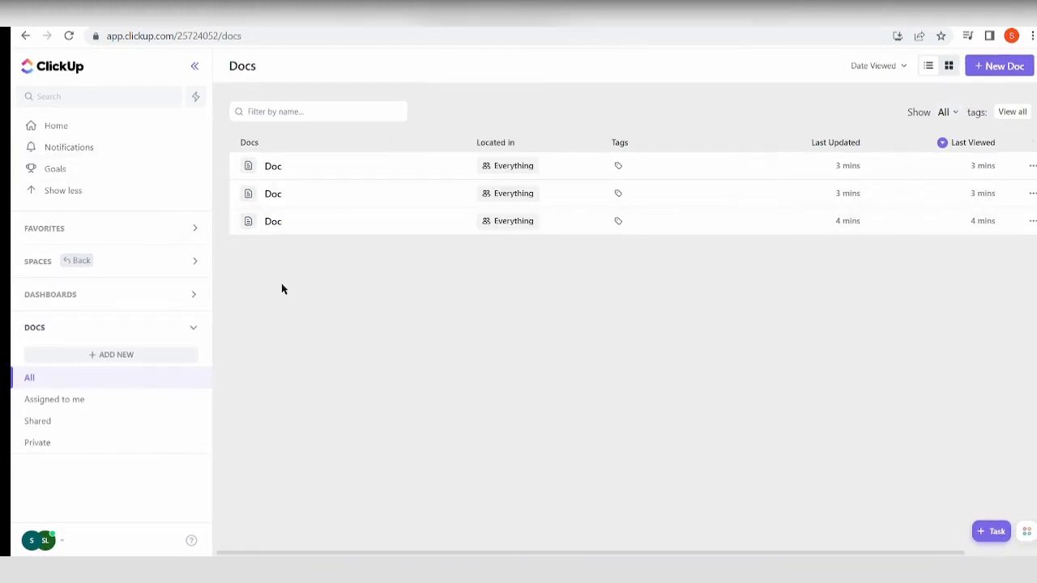
{"action": "scroll", "coordinate": [652, 252], "scroll_direction": "right", "scroll_amount": 3}
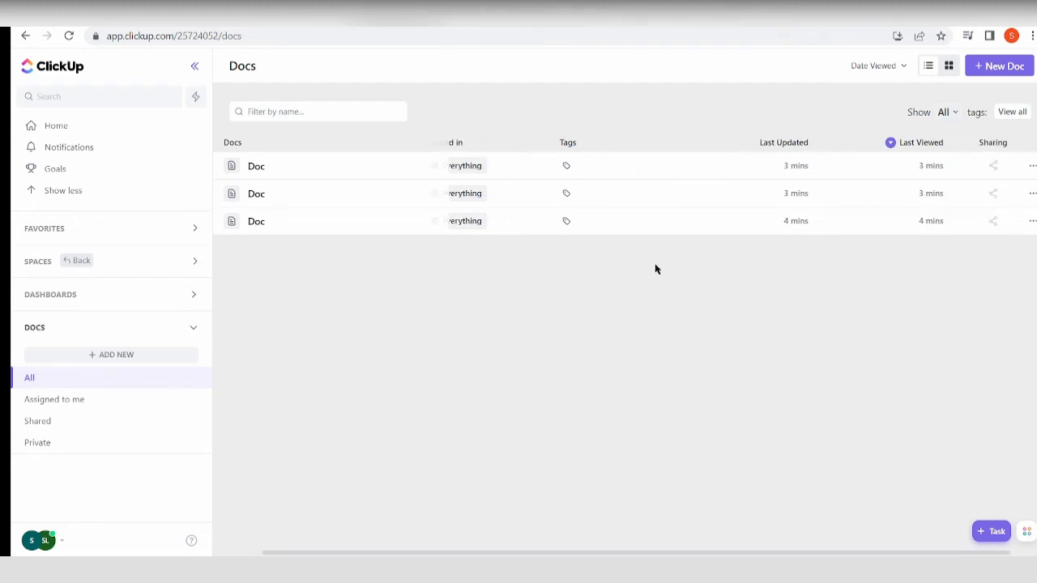
{"action": "scroll", "coordinate": [655, 268], "scroll_direction": "left", "scroll_amount": 2}
{"action": "scroll", "coordinate": [647, 212], "scroll_direction": "right", "scroll_amount": 2}
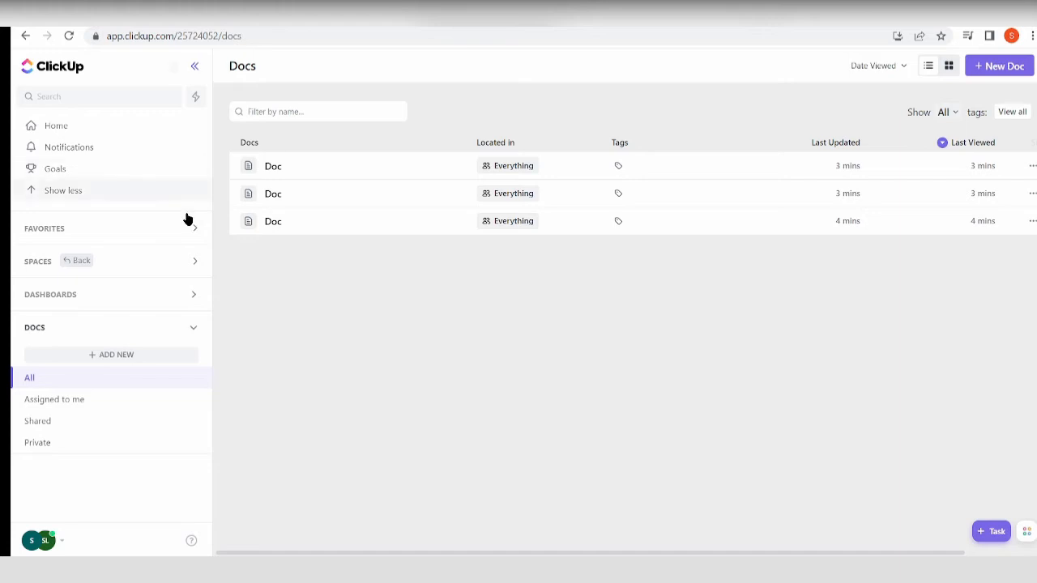
Create a new doc and expand it to full screen.
{"action": "left_click", "coordinate": [116, 351]}
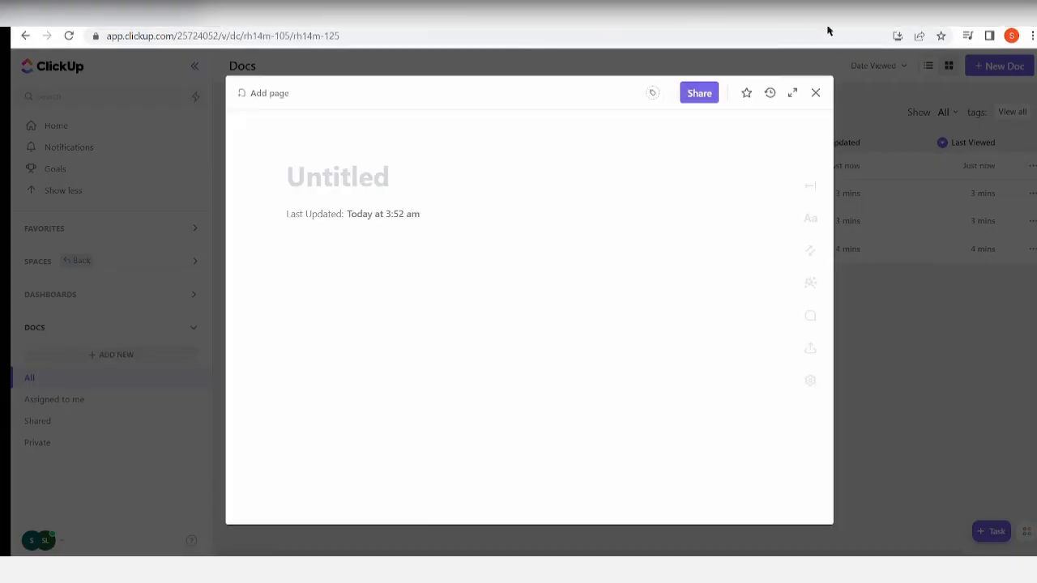
{"action": "left_click", "coordinate": [816, 94]}
{"action": "left_click", "coordinate": [391, 175]}
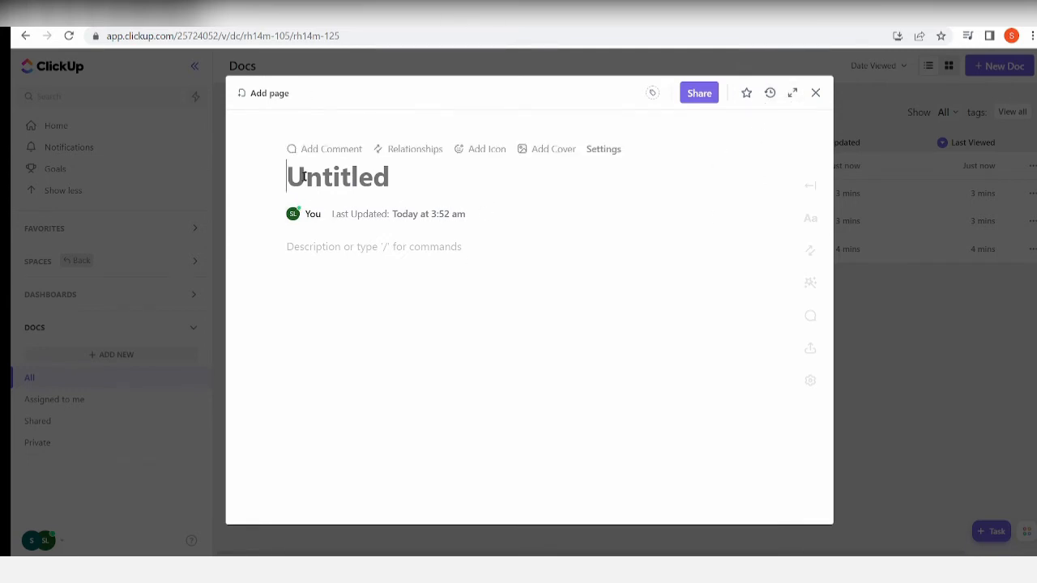
{"action": "left_click", "coordinate": [791, 95]}
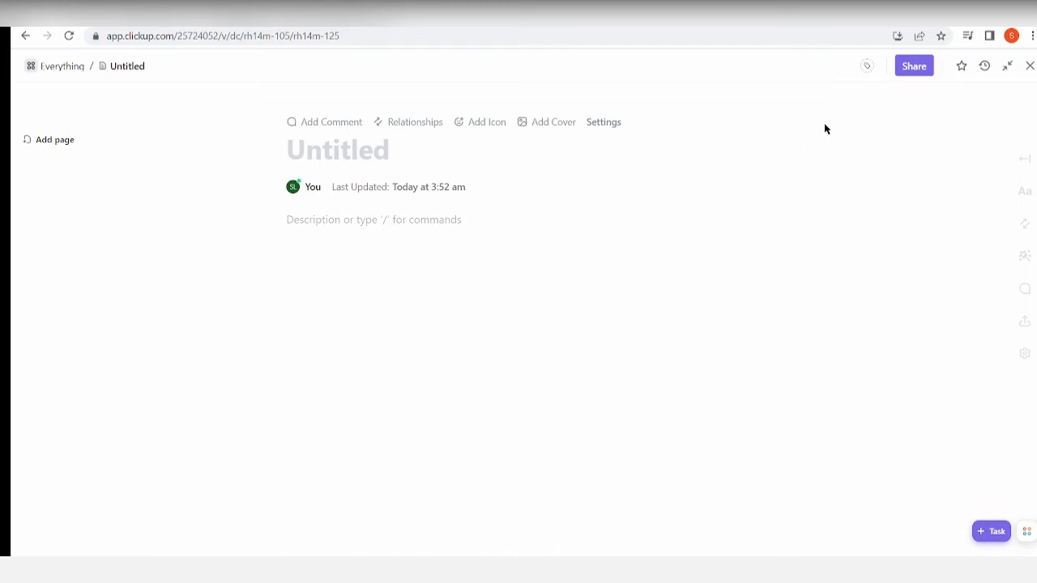
Expand the doc's sidebar and look through the Page Details settings.
{"action": "left_click", "coordinate": [1025, 162]}
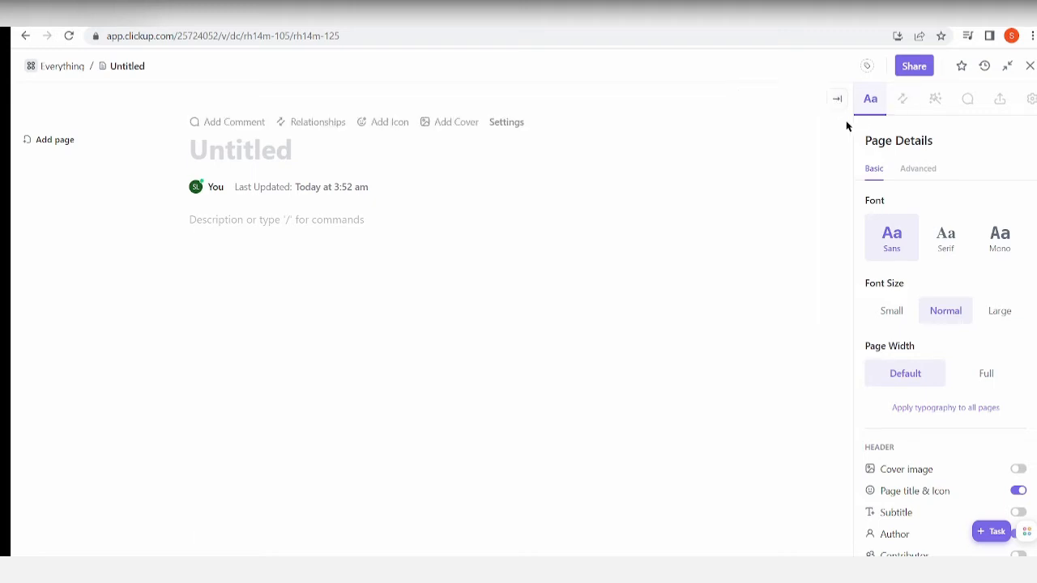
{"action": "scroll", "coordinate": [925, 322], "scroll_direction": "down", "scroll_amount": 5}
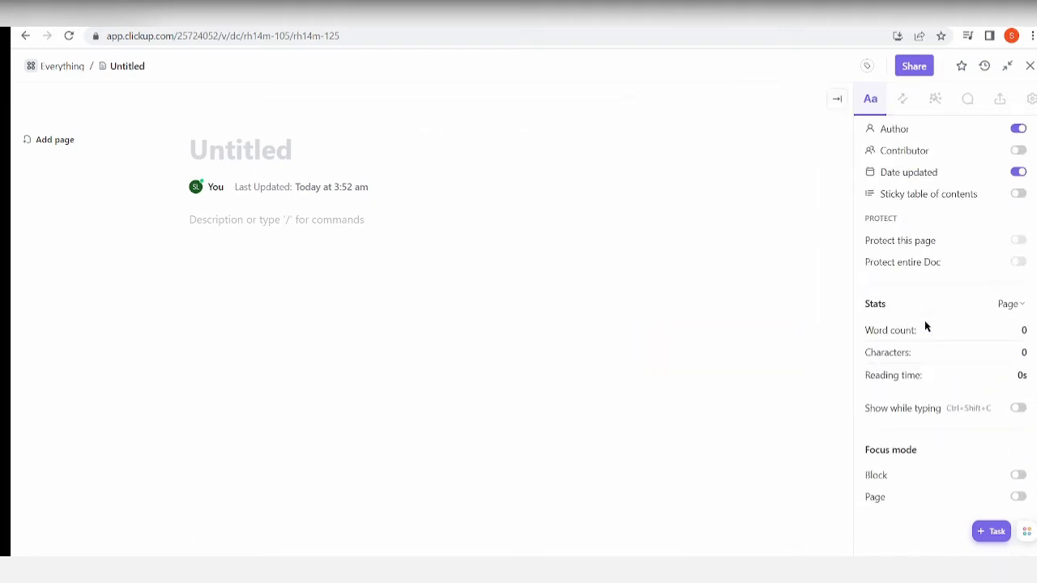
{"action": "scroll", "coordinate": [925, 320], "scroll_direction": "up", "scroll_amount": 5}
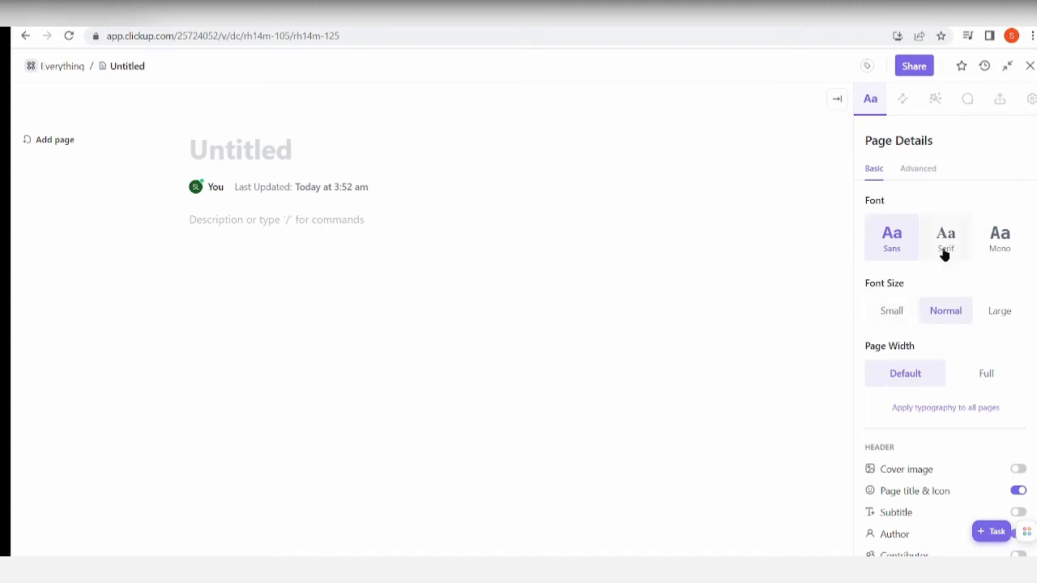
Title the untitled page "Document 1".
{"action": "left_click", "coordinate": [293, 151]}
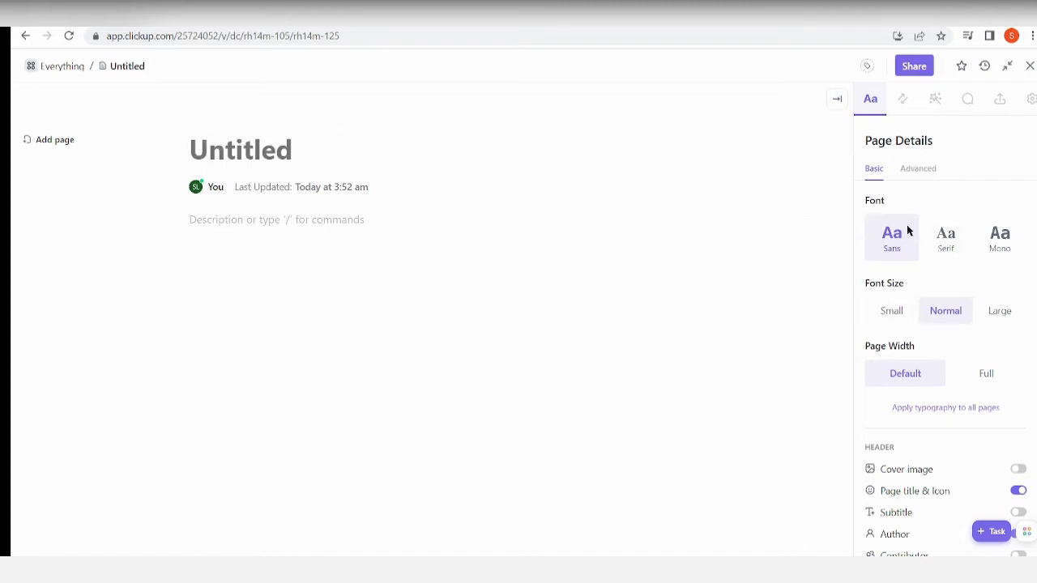
{"action": "mouse_move", "coordinate": [260, 135]}
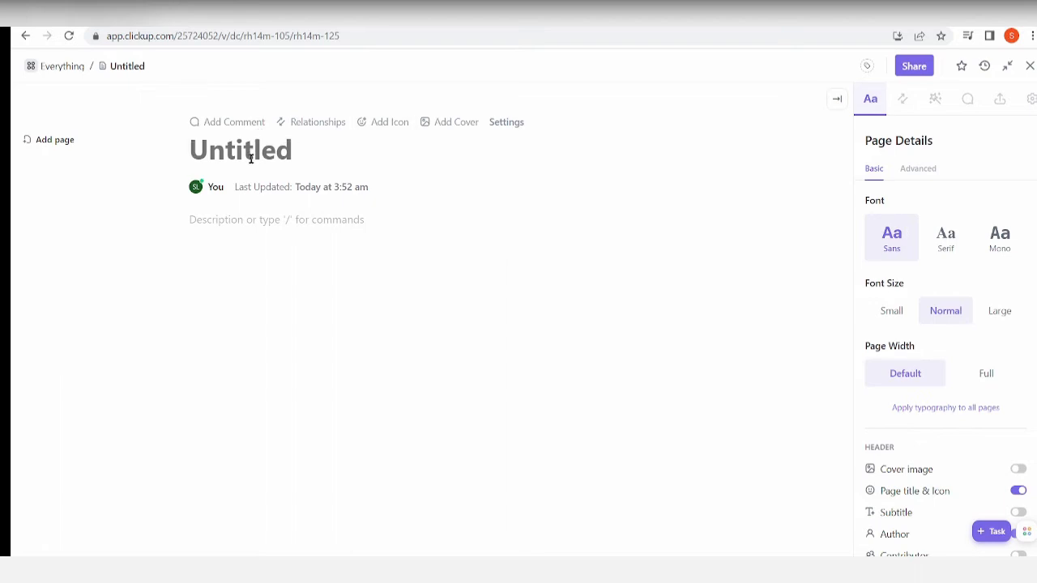
{"action": "type", "text": "Docume t++"}
{"action": "type", "text": "n"}
{"action": "key", "text": "BackSpace"}
{"action": "key", "text": "BackSpace"}
{"action": "key", "text": "BackSpace"}
{"action": "key", "text": "BackSpace"}
{"action": "key", "text": "BackSpace"}
{"action": "type", "text": "nt 1"}
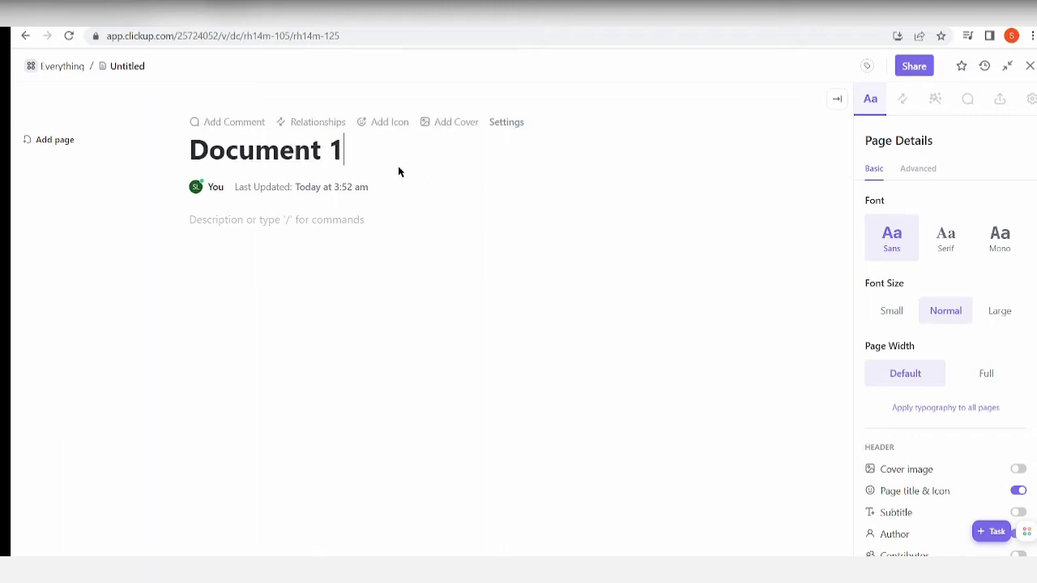
Try the available page fonts, then set the font to Serif and the font size to Small.
{"action": "left_click_drag", "start_coordinate": [398, 171], "coordinate": [165, 157]}
{"action": "left_click", "coordinate": [946, 239]}
{"action": "left_click", "coordinate": [990, 241]}
{"action": "left_click", "coordinate": [894, 241]}
{"action": "left_click", "coordinate": [894, 310]}
{"action": "left_click_drag", "start_coordinate": [903, 289], "coordinate": [898, 280]}
{"action": "left_click", "coordinate": [940, 240]}
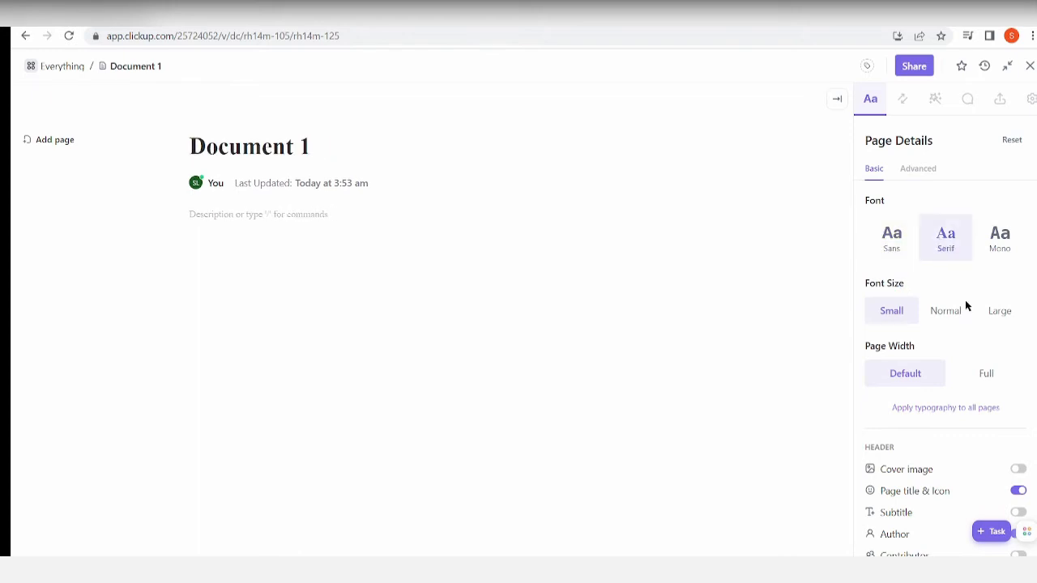
Enable the page's cover image and choose the erupting volcano picture from the Nature gallery.
{"action": "scroll", "coordinate": [961, 320], "scroll_direction": "down", "scroll_amount": 2}
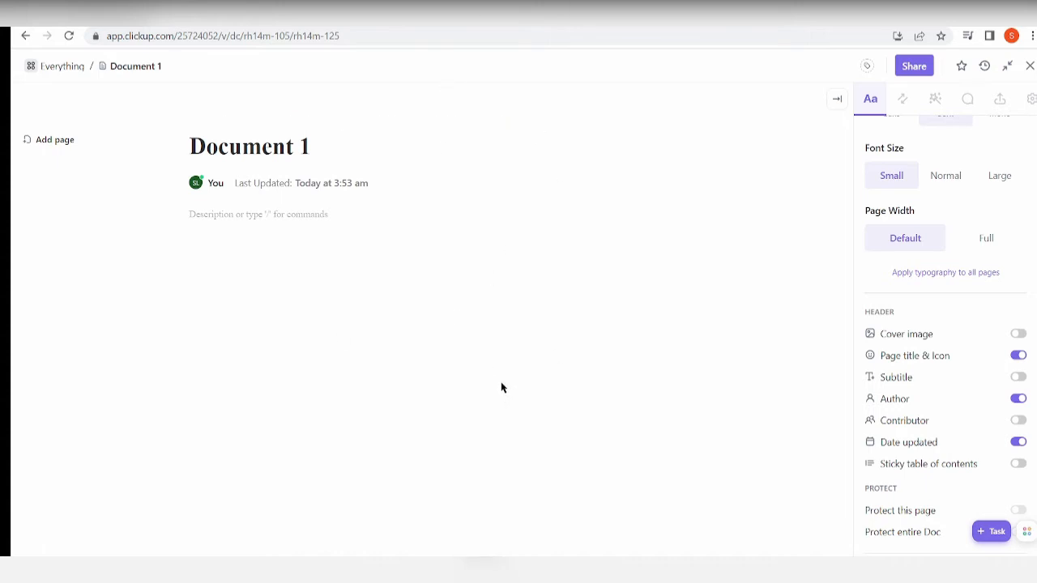
{"action": "left_click", "coordinate": [1019, 334]}
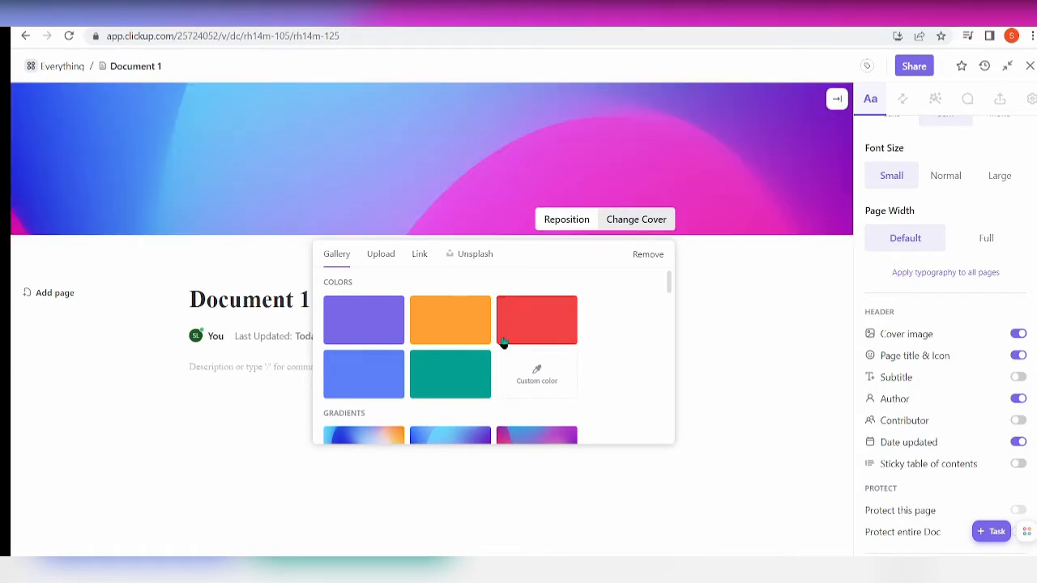
{"action": "scroll", "coordinate": [583, 353], "scroll_direction": "down", "scroll_amount": 5}
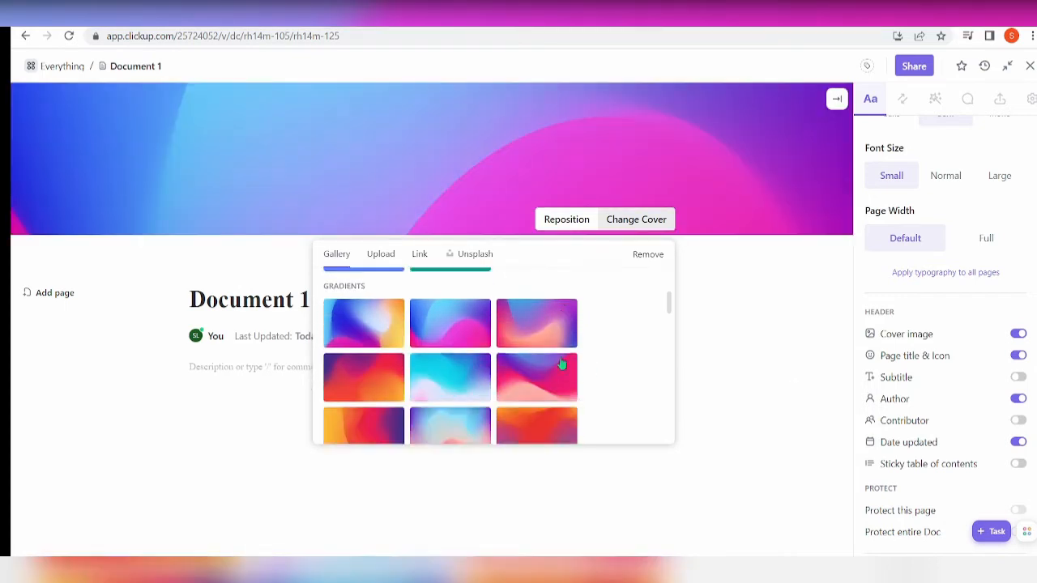
{"action": "scroll", "coordinate": [561, 364], "scroll_direction": "down", "scroll_amount": 3}
{"action": "scroll", "coordinate": [555, 370], "scroll_direction": "up", "scroll_amount": 1}
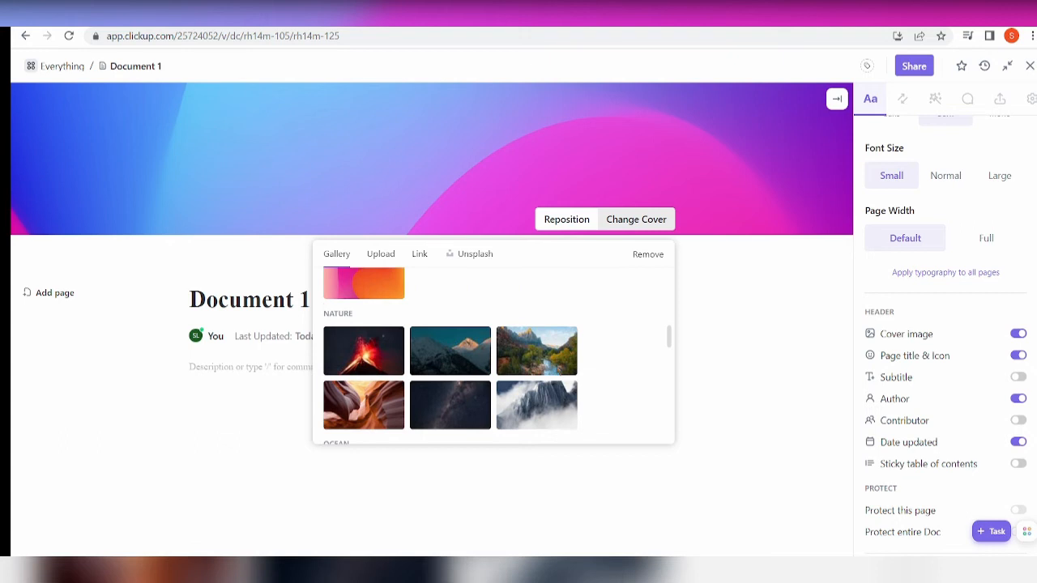
{"action": "left_click", "coordinate": [353, 352]}
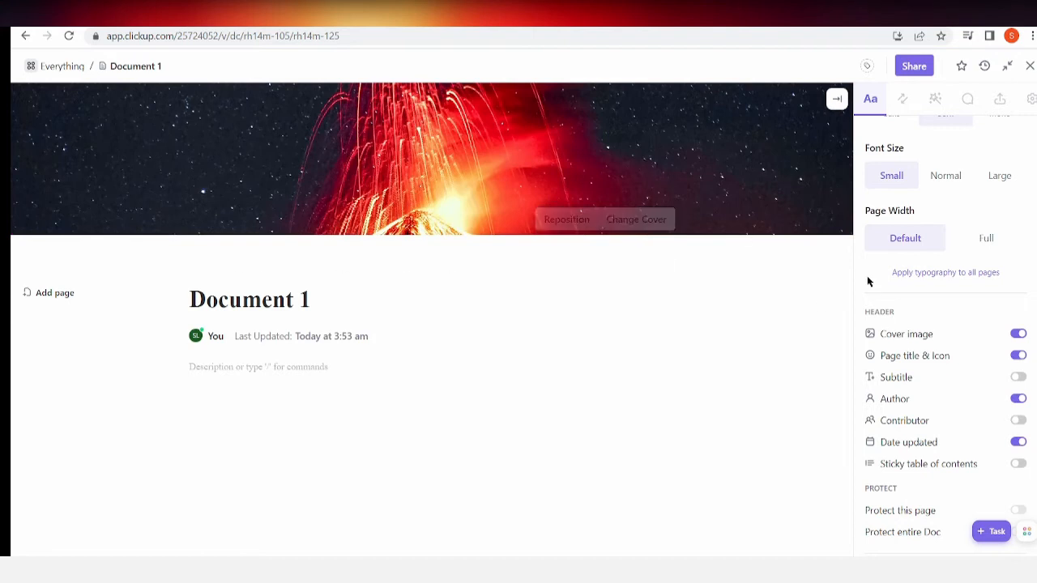
Enable the page subtitle and enter "This is about Document 1".
{"action": "scroll", "coordinate": [914, 275], "scroll_direction": "up", "scroll_amount": 1}
{"action": "scroll", "coordinate": [931, 292], "scroll_direction": "down", "scroll_amount": 2}
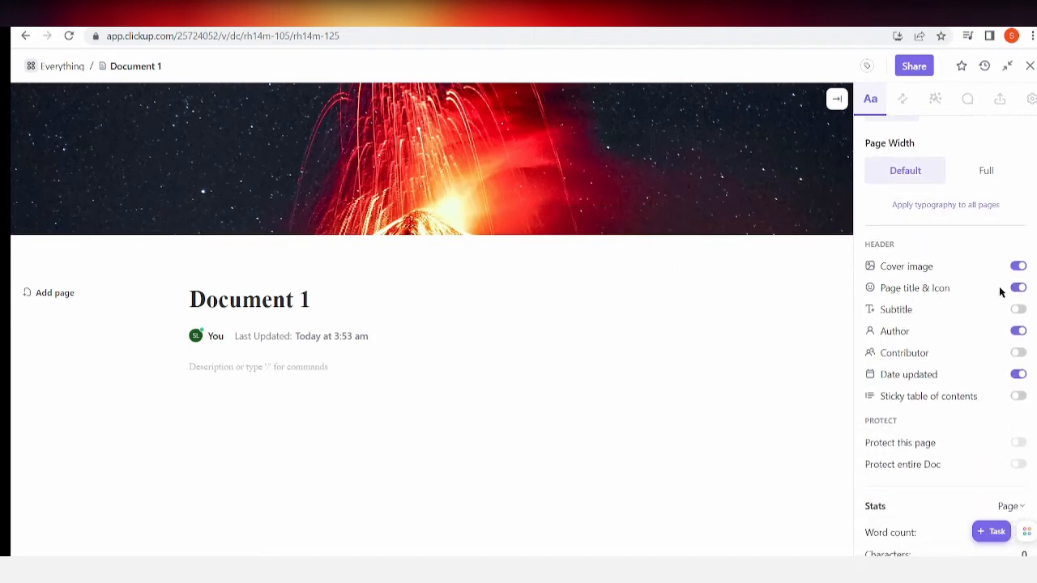
{"action": "scroll", "coordinate": [1018, 295], "scroll_direction": "down", "scroll_amount": 1}
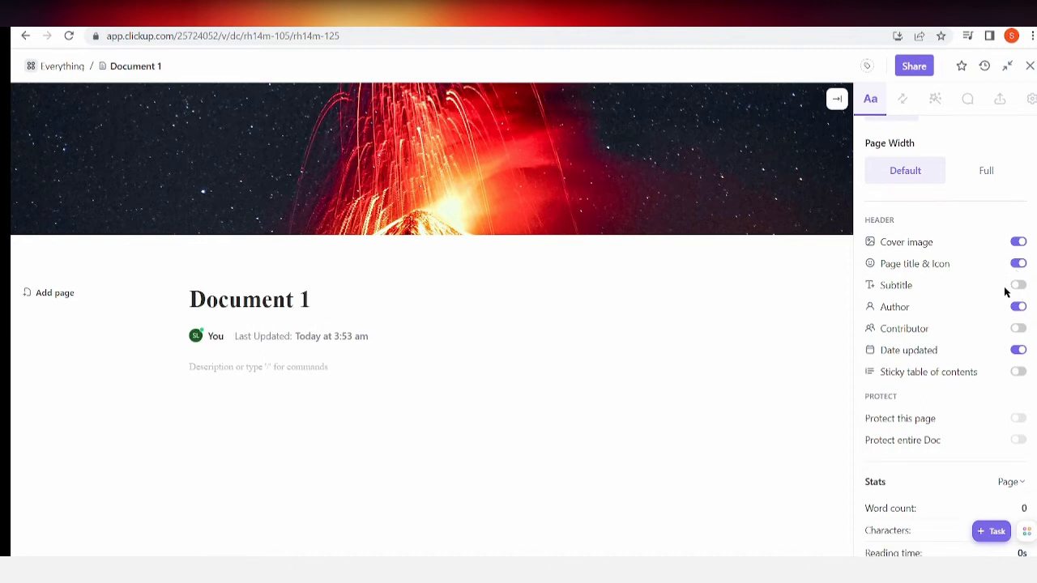
{"action": "left_click", "coordinate": [1021, 289]}
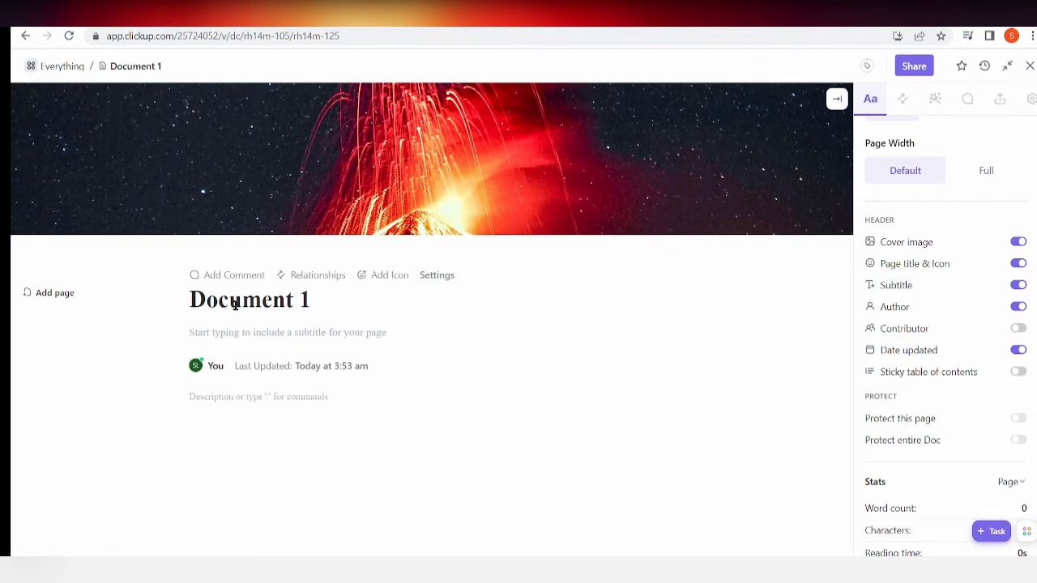
{"action": "type", "text": "This is abo"}
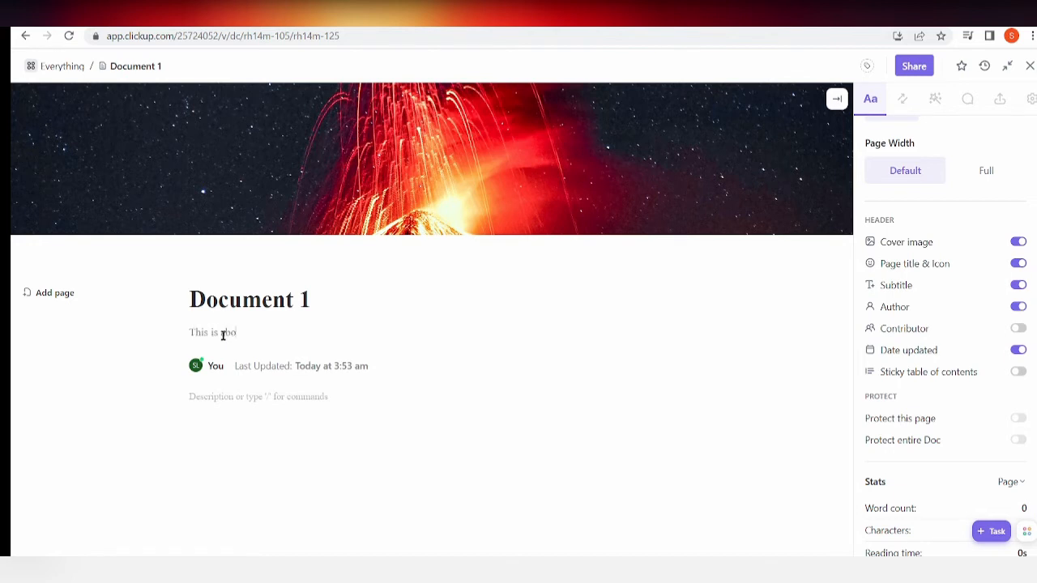
{"action": "type", "text": "ut Document 1"}
Keep the author shown, enable contributors in the page header, and check the contributor picker without adding anyone.
{"action": "left_click", "coordinate": [1023, 312]}
{"action": "left_click", "coordinate": [1022, 312]}
{"action": "left_click", "coordinate": [1018, 329]}
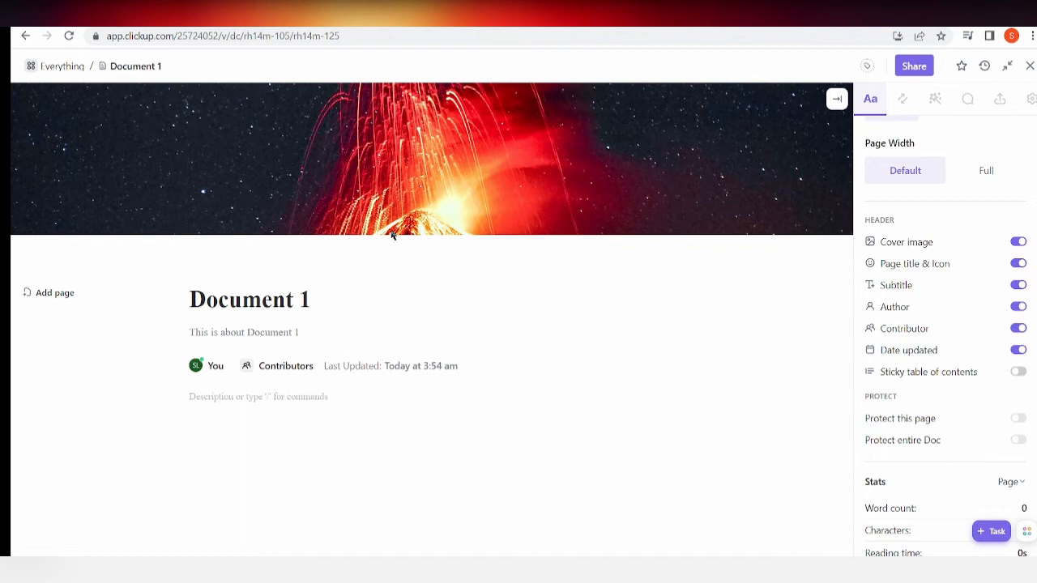
{"action": "left_click", "coordinate": [264, 368]}
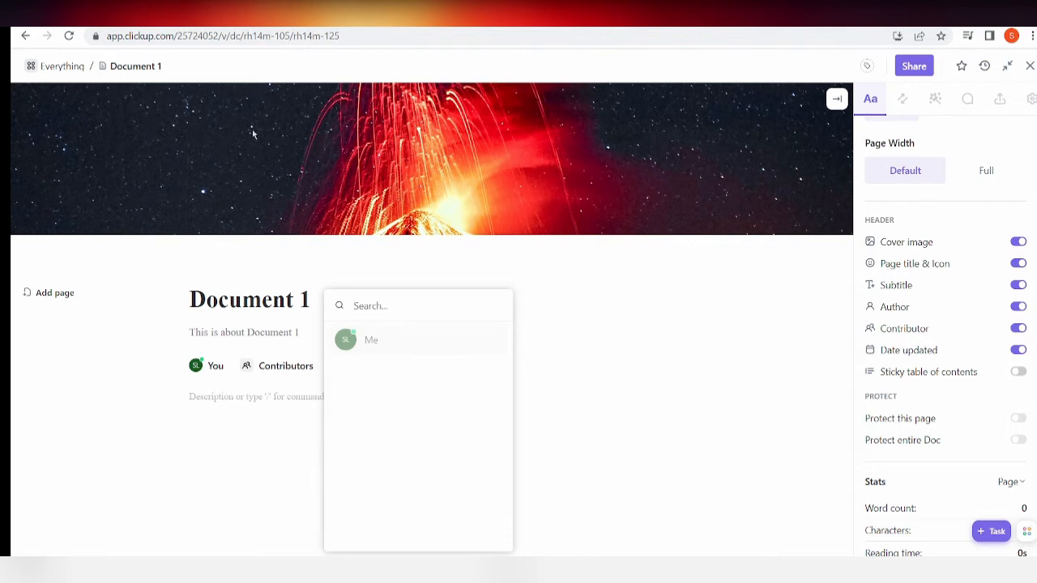
{"action": "left_click", "coordinate": [669, 465]}
{"action": "mouse_move", "coordinate": [988, 435]}
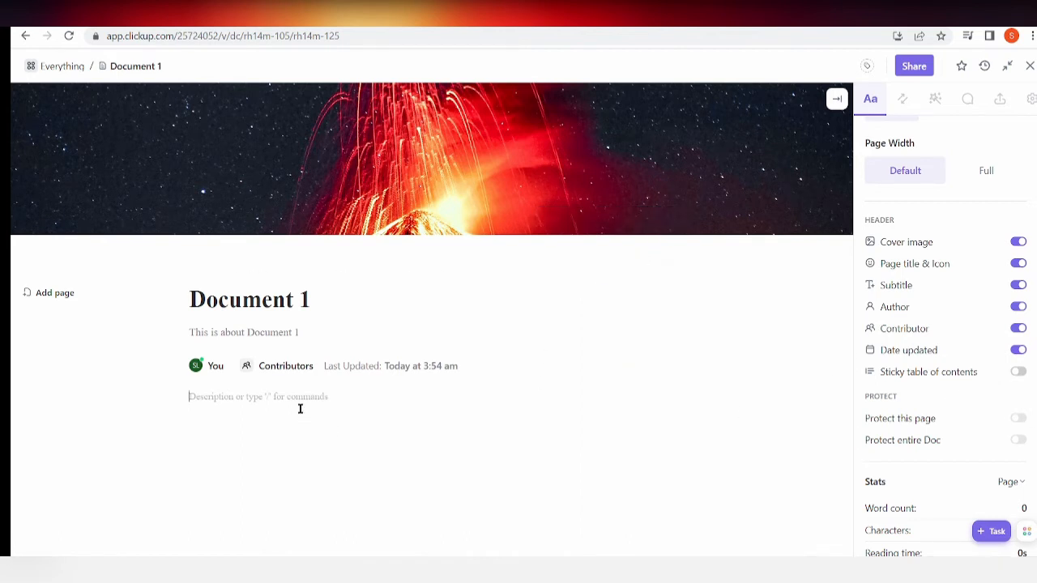
Insert a Table of contents block in the page body using the "tc" slash command.
{"action": "type", "text": "//"}
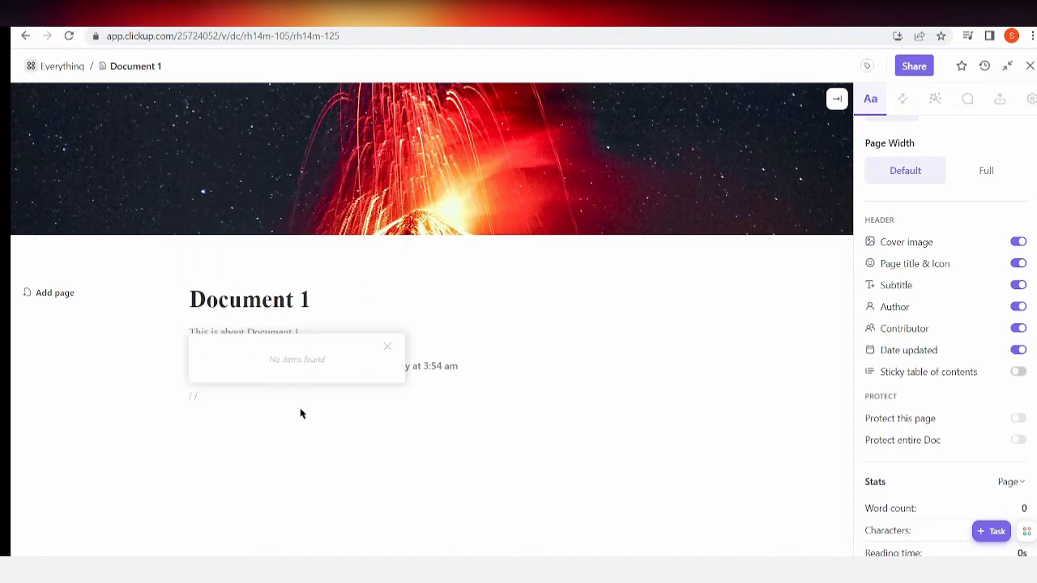
{"action": "key", "text": "BackSpace"}
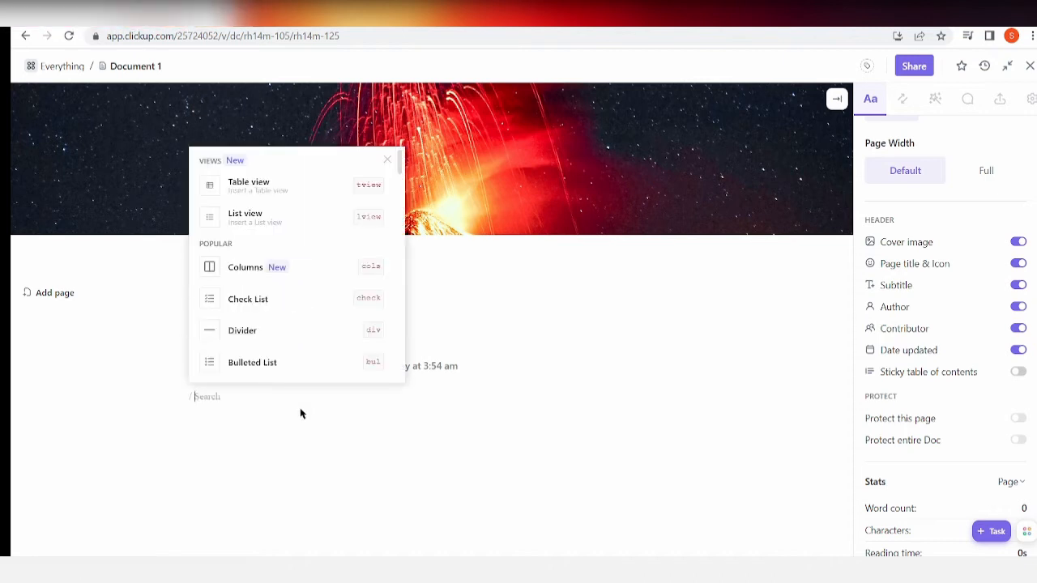
{"action": "type", "text": "tc"}
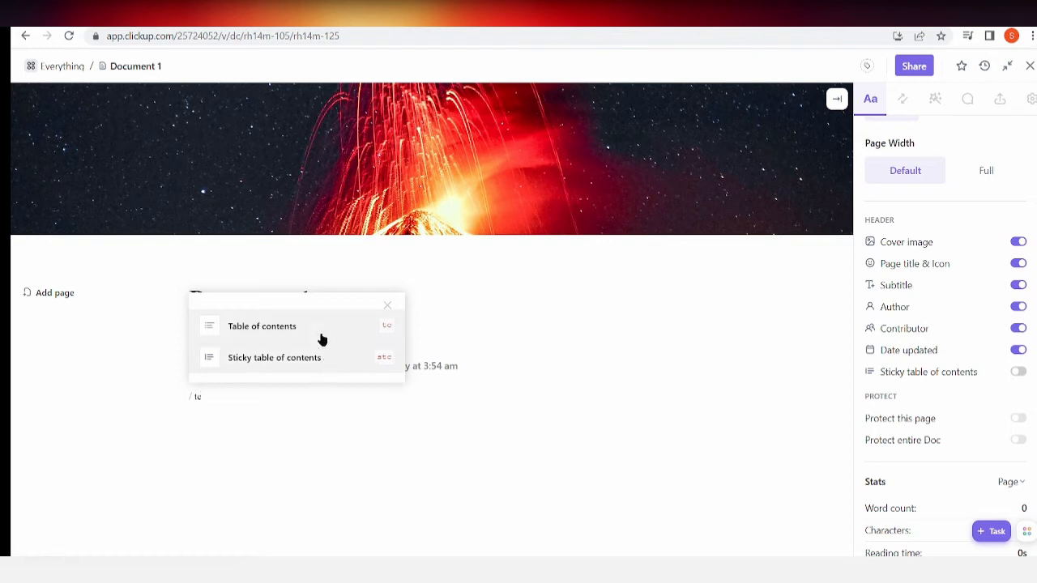
{"action": "left_click", "coordinate": [276, 339]}
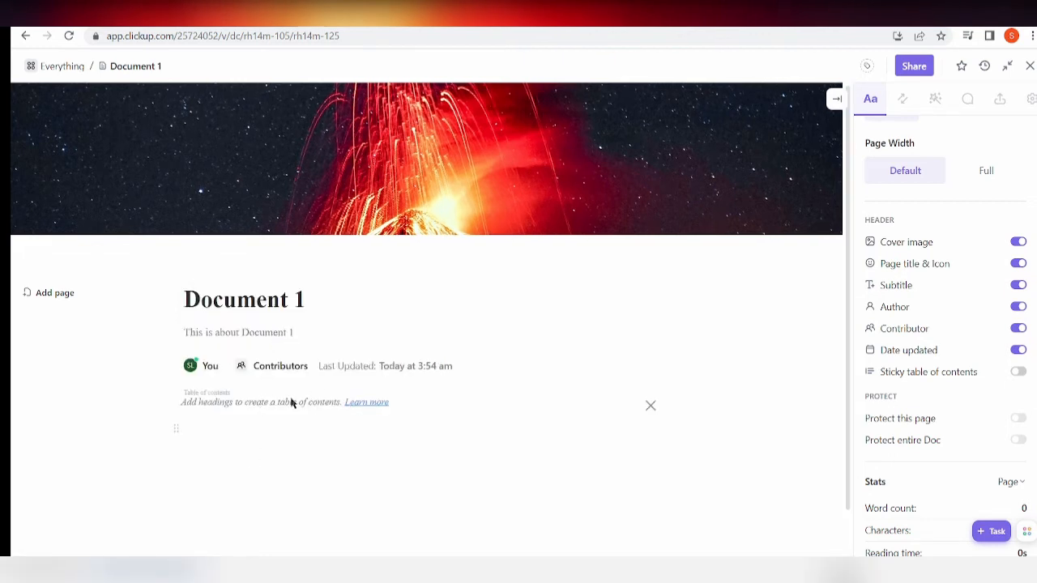
Enter the sample text "ggggg" on the line below the table of contents, removing the extra text under it.
{"action": "type", "text": "ggggg"}
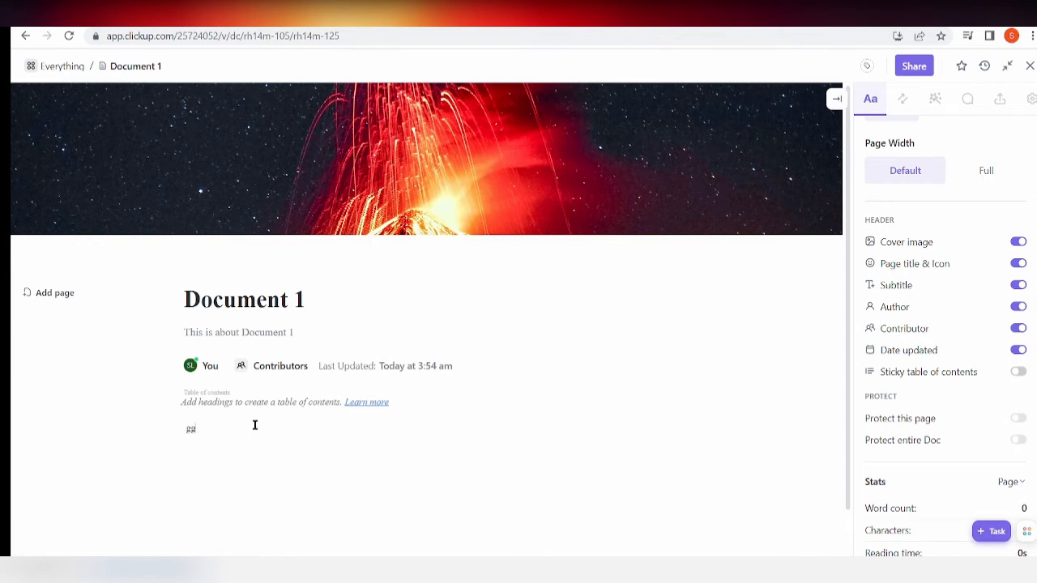
{"action": "key", "text": "Return"}
{"action": "type", "text": "hhhh"}
{"action": "key", "text": "BackSpace"}
{"action": "key", "text": "BackSpace"}
{"action": "key", "text": "BackSpace"}
{"action": "key", "text": "BackSpace"}
View the block options for the "ggggg" line and close them without choosing one.
{"action": "left_click", "coordinate": [178, 430]}
{"action": "left_click", "coordinate": [187, 435]}
{"action": "left_click", "coordinate": [179, 430]}
{"action": "mouse_move", "coordinate": [217, 331]}
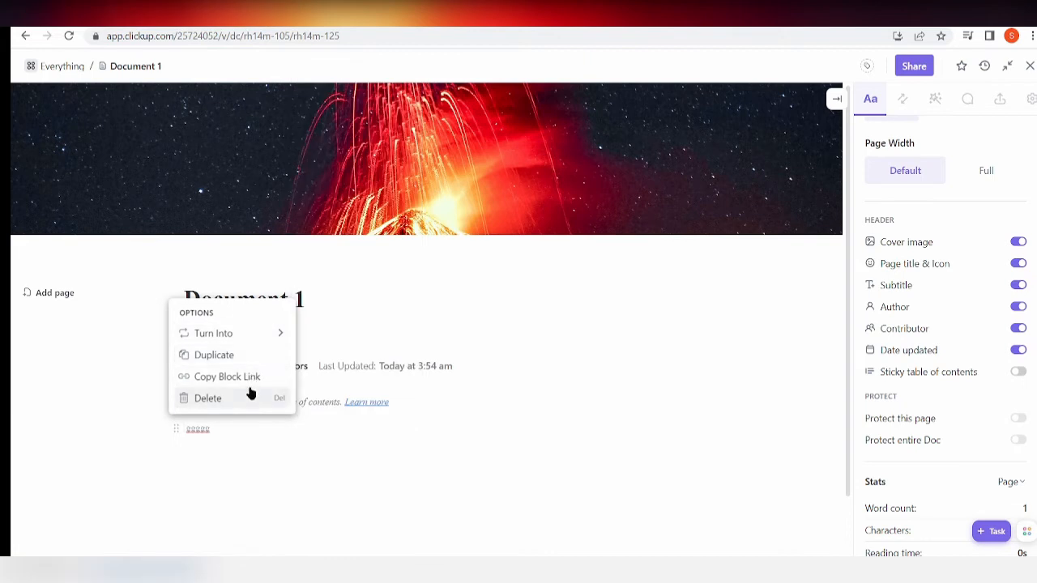
{"action": "left_click", "coordinate": [242, 437]}
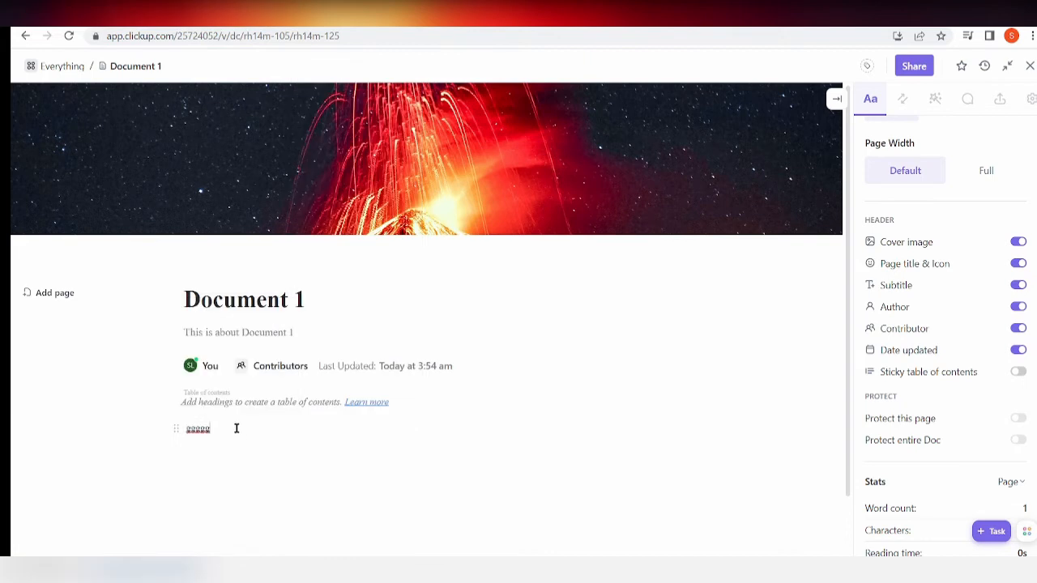
Delete the "ggggg" line and the table of contents block from the page body.
{"action": "mouse_move", "coordinate": [176, 425]}
{"action": "left_mouse_down"}
{"action": "mouse_move", "coordinate": [170, 483]}
{"action": "mouse_move", "coordinate": [177, 438]}
{"action": "left_mouse_up"}
{"action": "left_click_drag", "start_coordinate": [236, 442], "coordinate": [153, 430]}
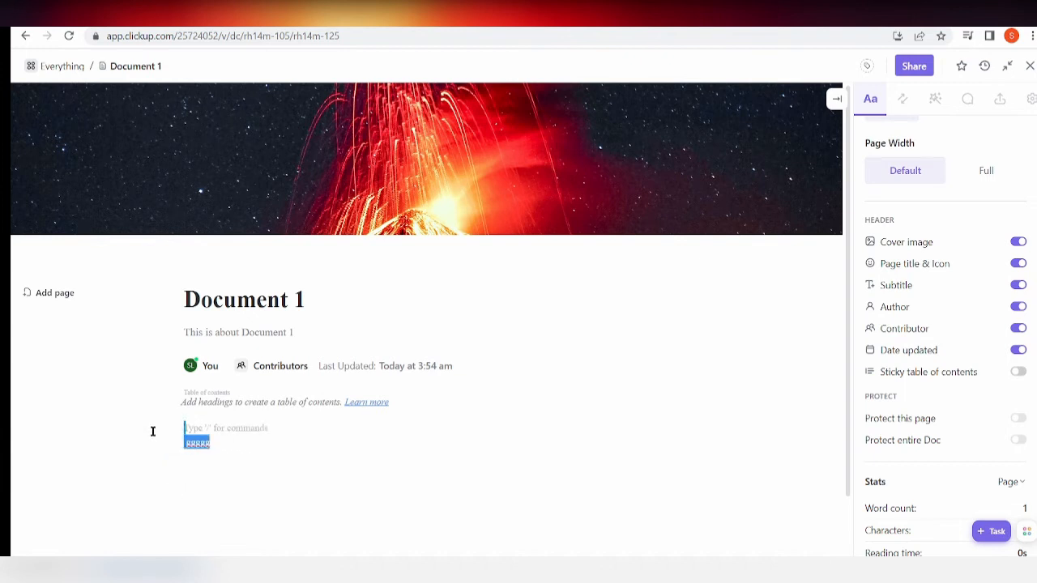
{"action": "key", "text": "BackSpace"}
{"action": "key", "text": "BackSpace"}
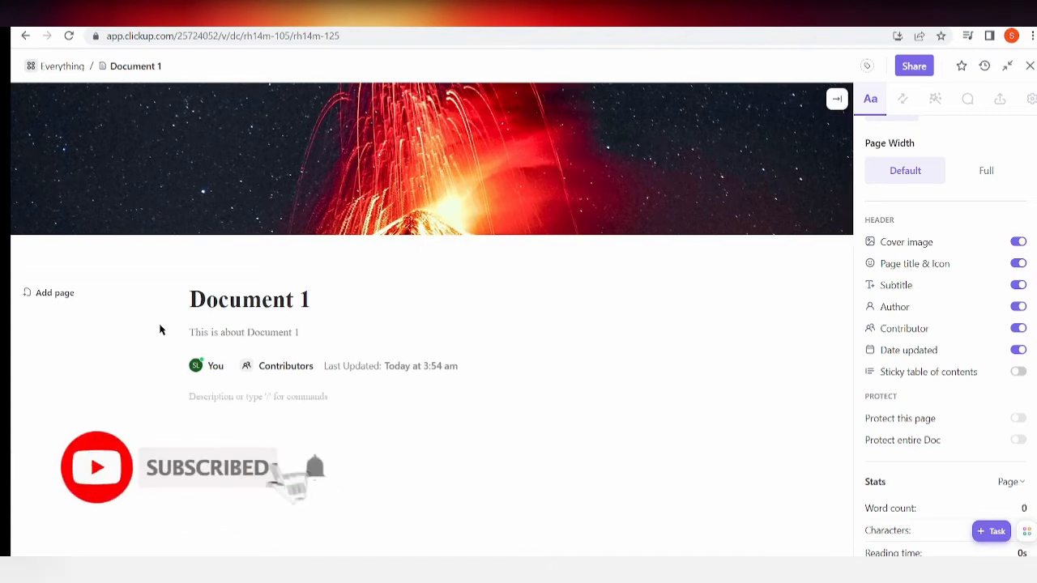
Enable the sticky table of contents with the "stc" slash command in the page body.
{"action": "type", "text": "/st"}
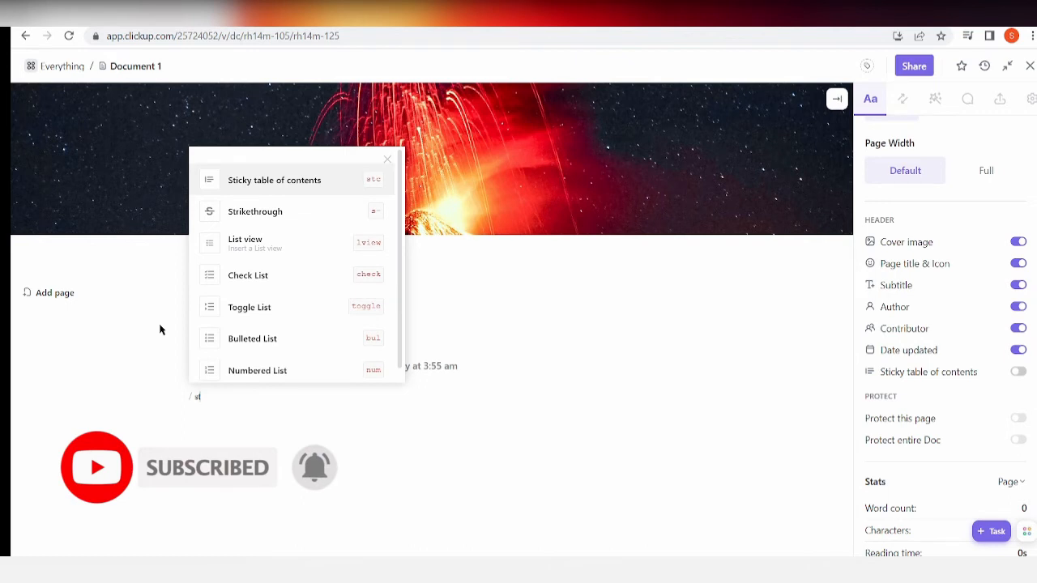
{"action": "type", "text": "c"}
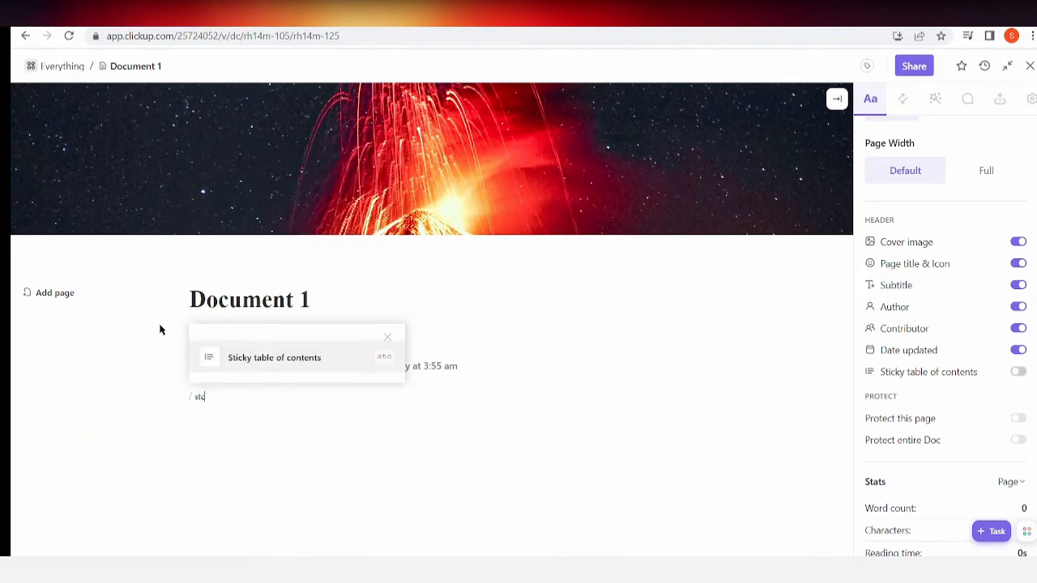
{"action": "key", "text": "Return"}
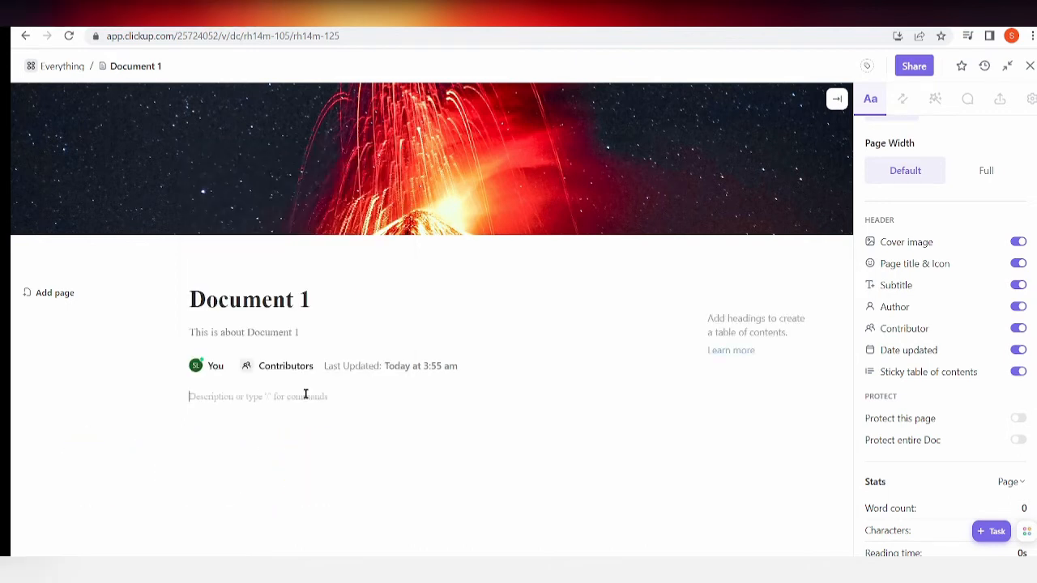
Enter the two sample lines "gajga" and "ahiadha" in the page body.
{"action": "type", "text": "#aiga"}
{"action": "key", "text": "Return"}
{"action": "type", "text": "ahiadha"}
{"action": "key", "text": "Return"}
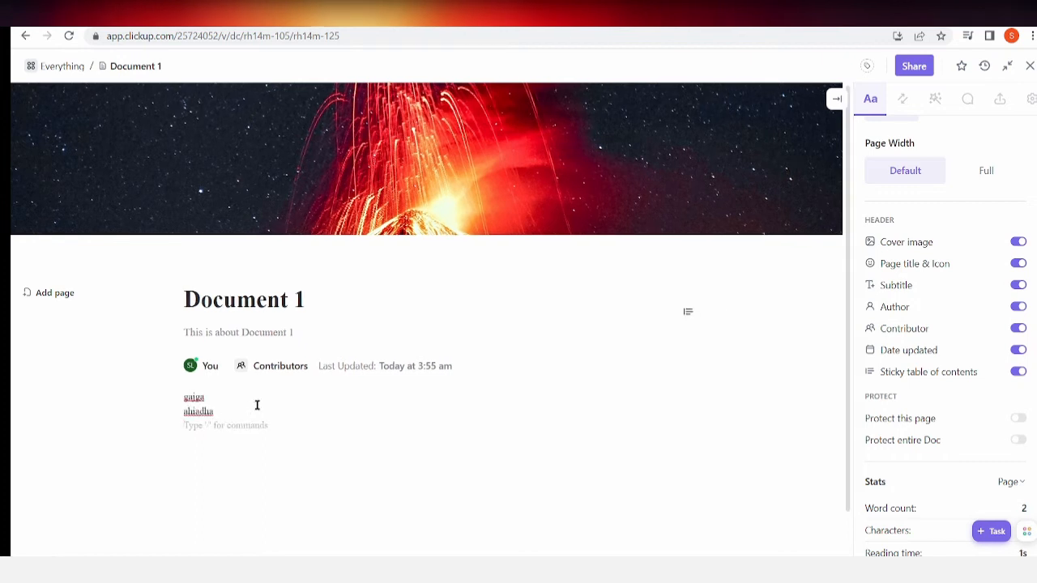
Insert a table below the two sample lines using the slash command list.
{"action": "type", "text": "/"}
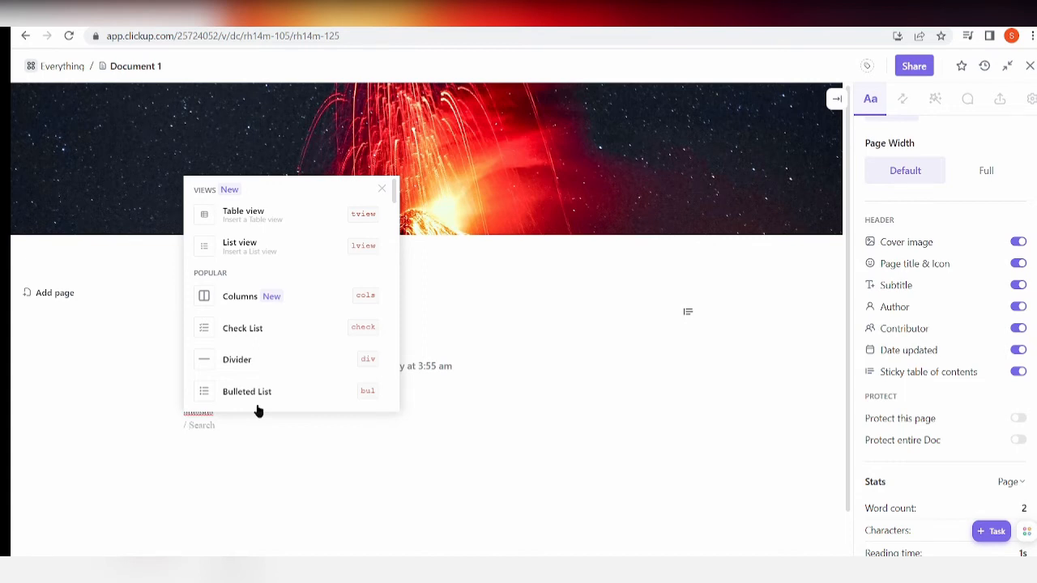
{"action": "scroll", "coordinate": [269, 389], "scroll_direction": "down", "scroll_amount": 2}
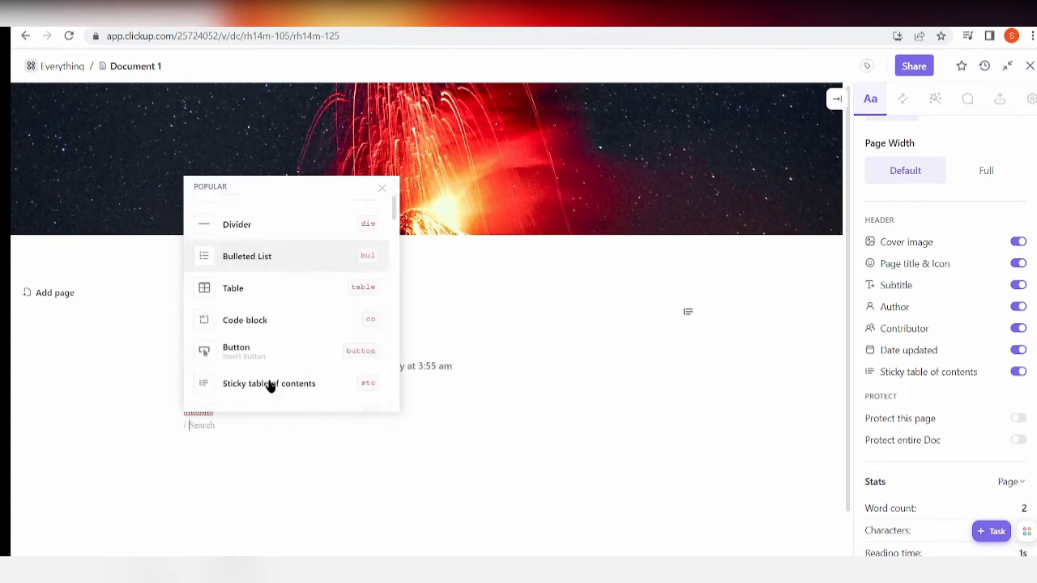
{"action": "left_click", "coordinate": [251, 288]}
Delete the sample lines and the table from the page body, and disable the sticky table of contents.
{"action": "left_click_drag", "start_coordinate": [228, 411], "coordinate": [151, 390]}
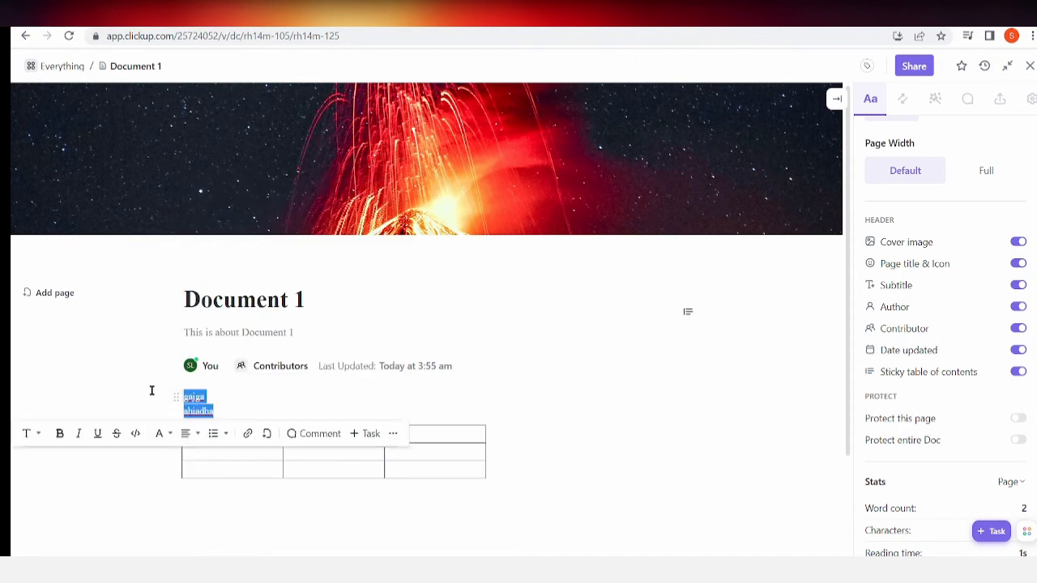
{"action": "key", "text": "BackSpace"}
{"action": "left_click_drag", "start_coordinate": [426, 443], "coordinate": [12, 392]}
{"action": "key", "text": "BackSpace"}
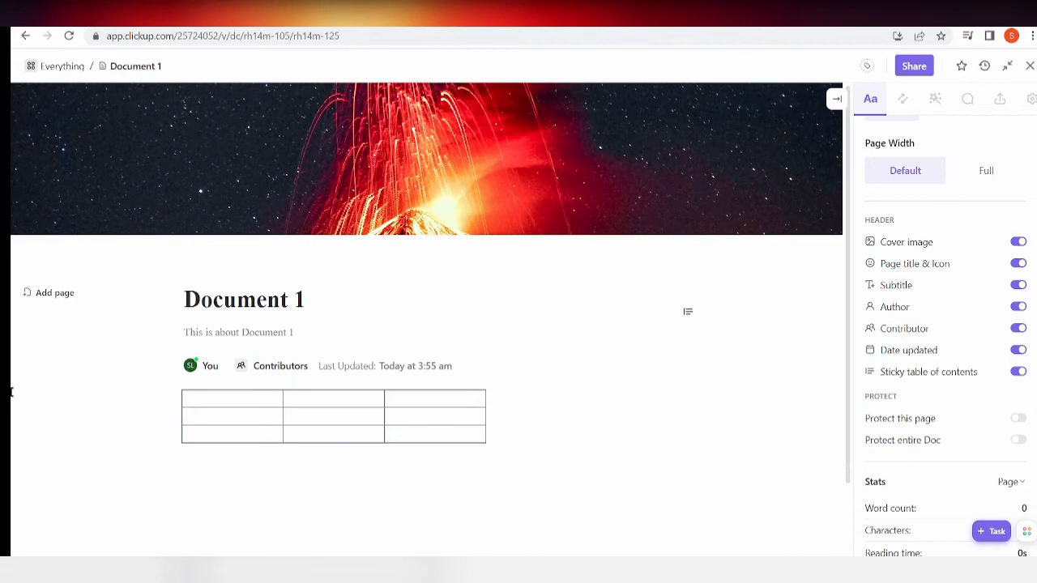
{"action": "left_click", "coordinate": [373, 430]}
{"action": "left_click_drag", "start_coordinate": [529, 447], "coordinate": [58, 387]}
{"action": "key", "text": "BackSpace"}
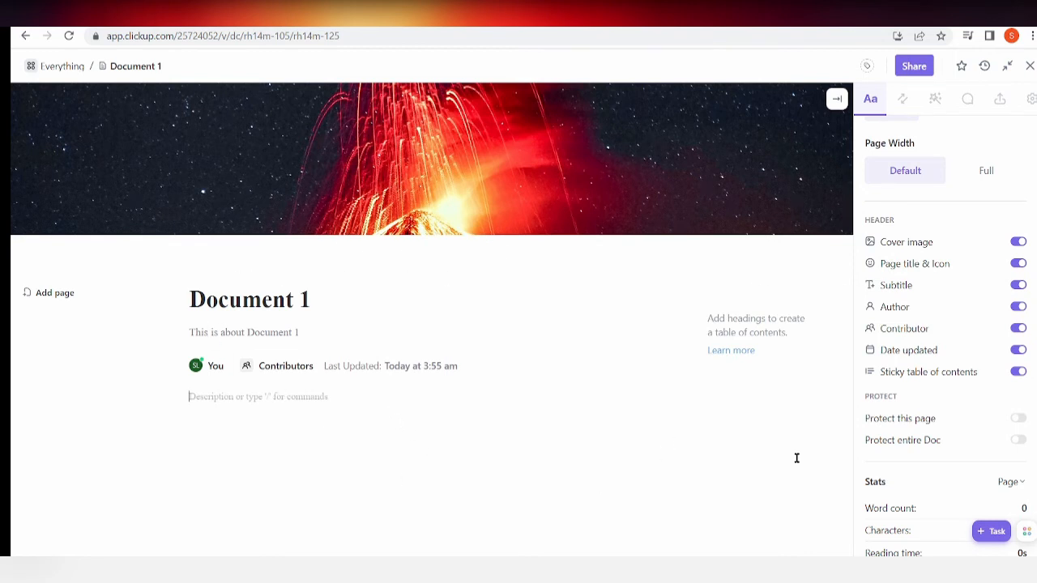
{"action": "left_click", "coordinate": [1020, 374]}
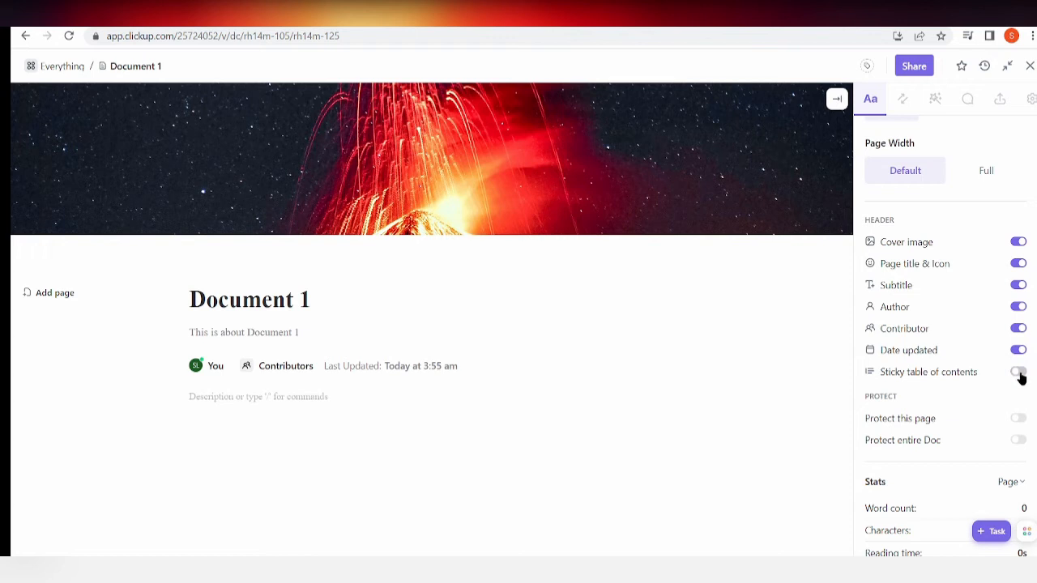
Try out the Block and Page focus modes, leaving both switched off.
{"action": "scroll", "coordinate": [916, 424], "scroll_direction": "down", "scroll_amount": 3}
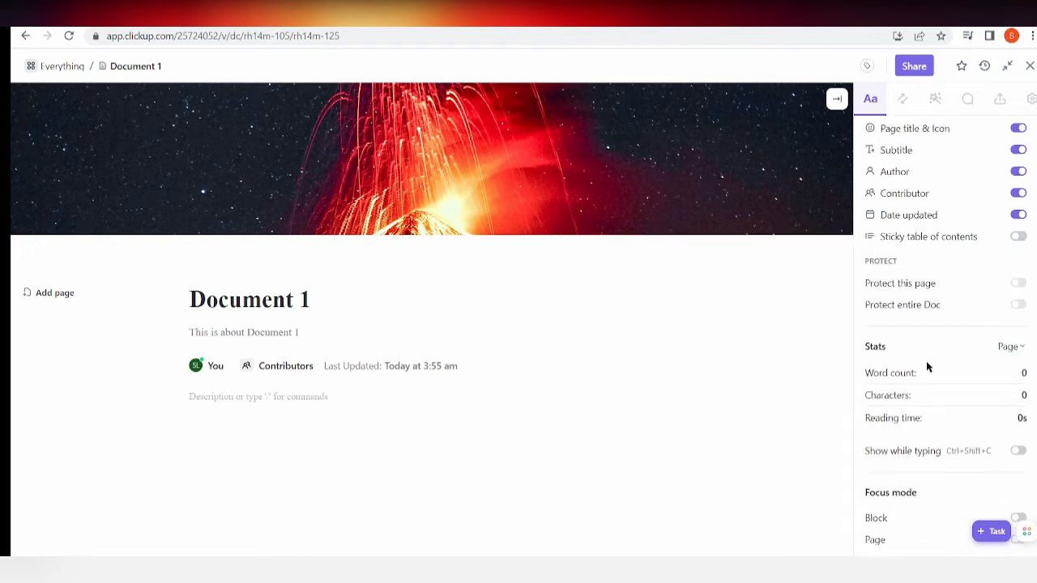
{"action": "mouse_move", "coordinate": [1019, 285]}
{"action": "scroll", "coordinate": [923, 394], "scroll_direction": "down", "scroll_amount": 1}
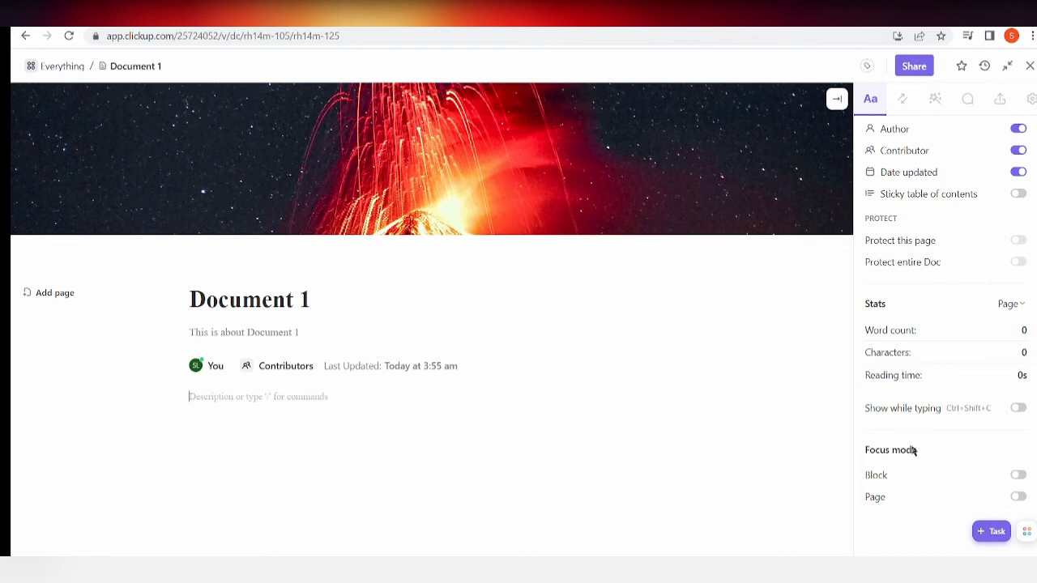
{"action": "left_click", "coordinate": [1019, 477]}
{"action": "left_click", "coordinate": [1020, 499]}
{"action": "left_click", "coordinate": [1019, 497]}
{"action": "left_click", "coordinate": [1018, 476]}
Look through the slash commands in a new task's name field and close the form without creating the task.
{"action": "left_click", "coordinate": [990, 532]}
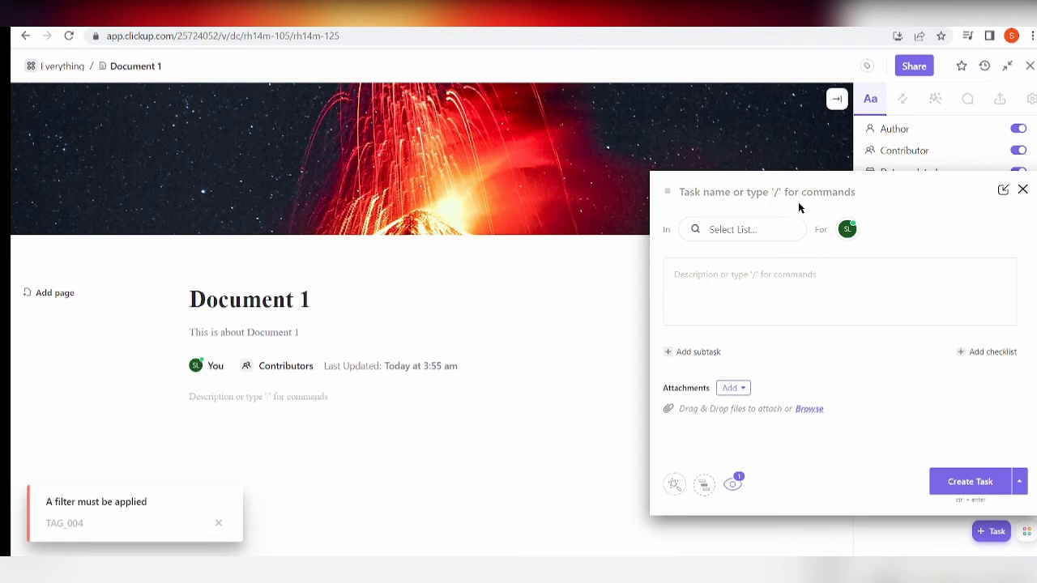
{"action": "type", "text": "/"}
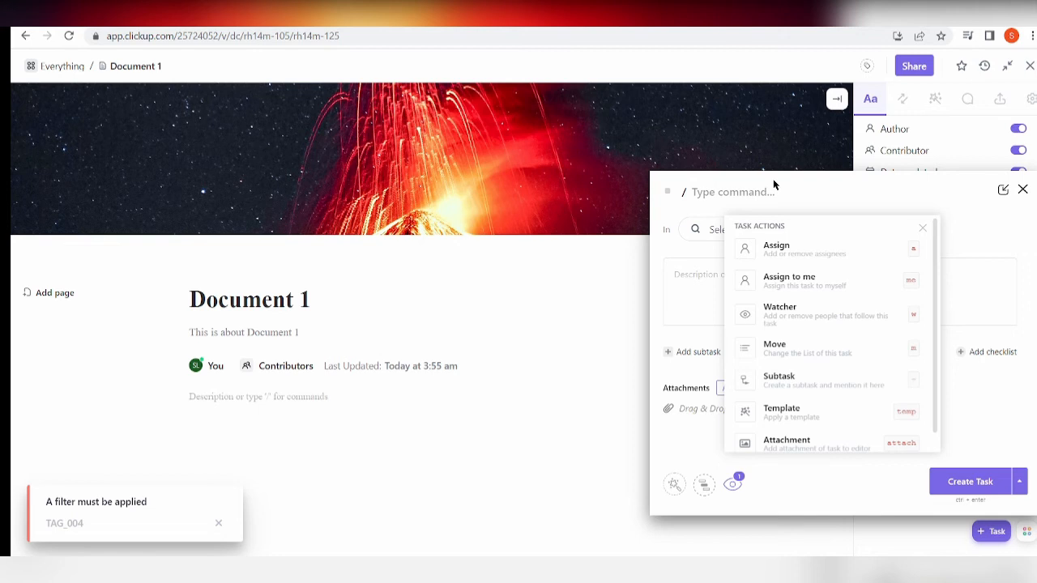
{"action": "scroll", "coordinate": [830, 259], "scroll_direction": "down", "scroll_amount": 1}
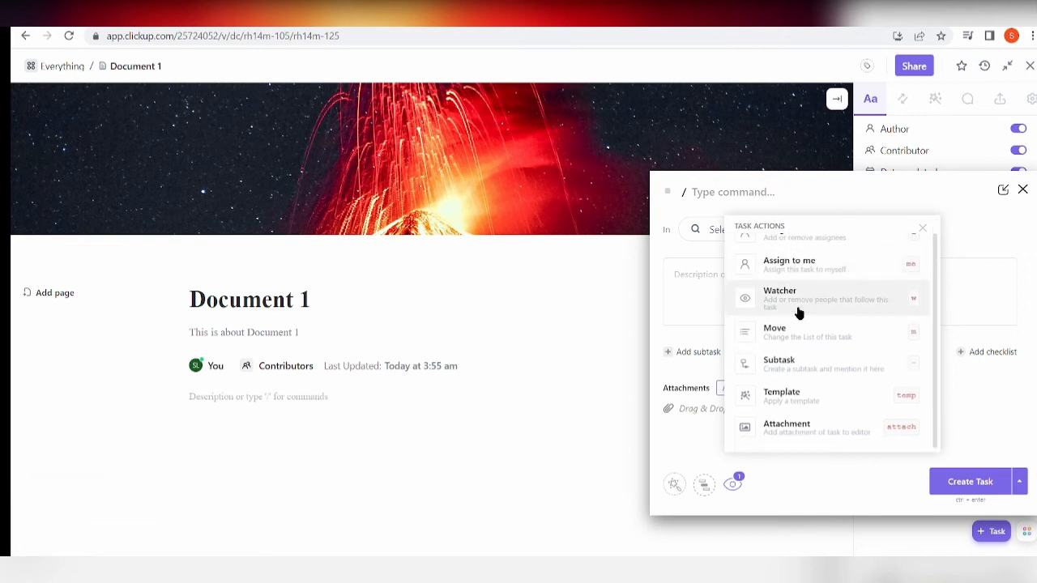
{"action": "scroll", "coordinate": [798, 313], "scroll_direction": "up", "scroll_amount": 1}
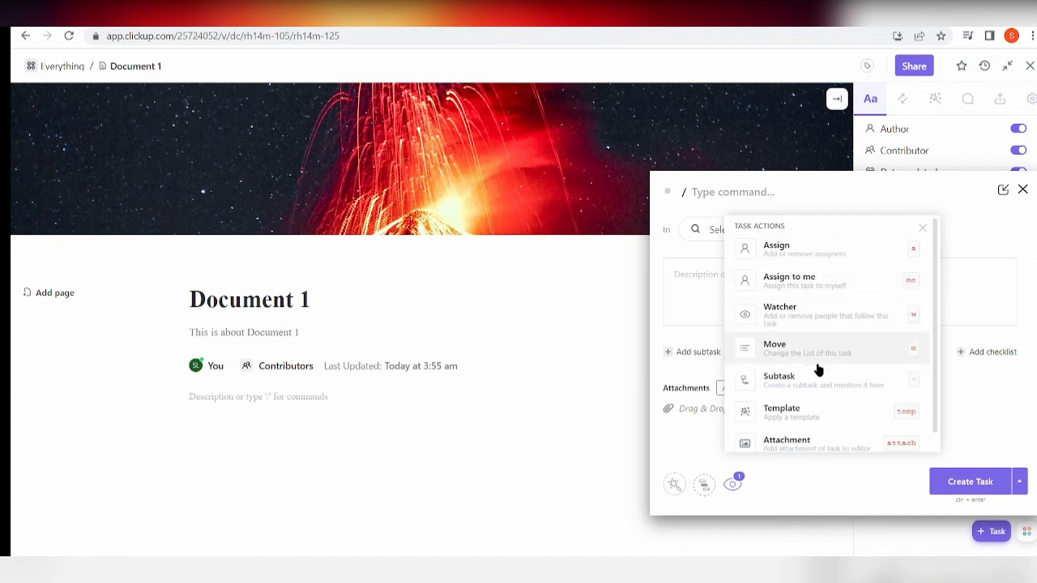
{"action": "scroll", "coordinate": [802, 405], "scroll_direction": "down", "scroll_amount": 1}
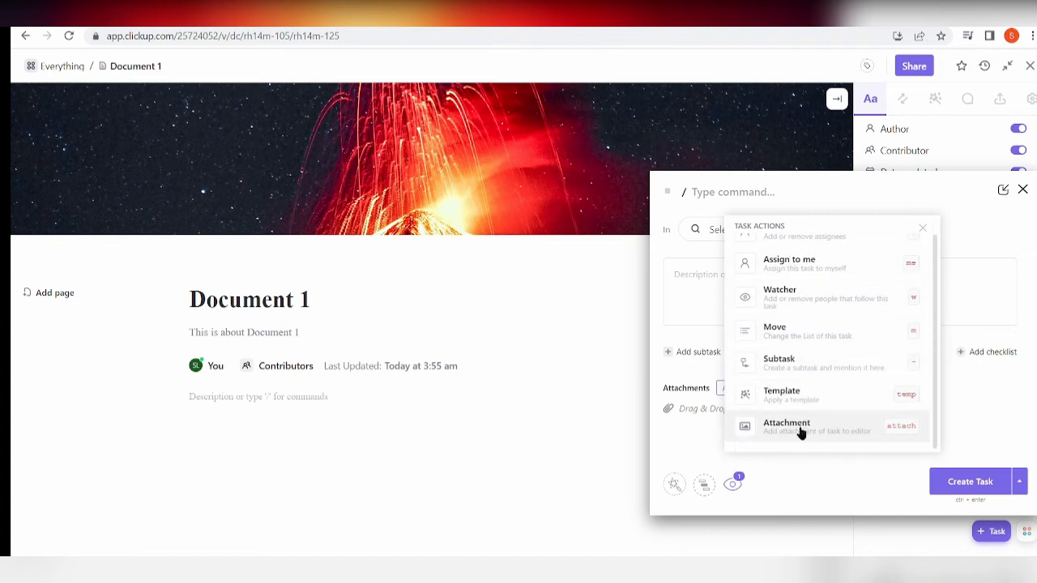
{"action": "left_click", "coordinate": [730, 188]}
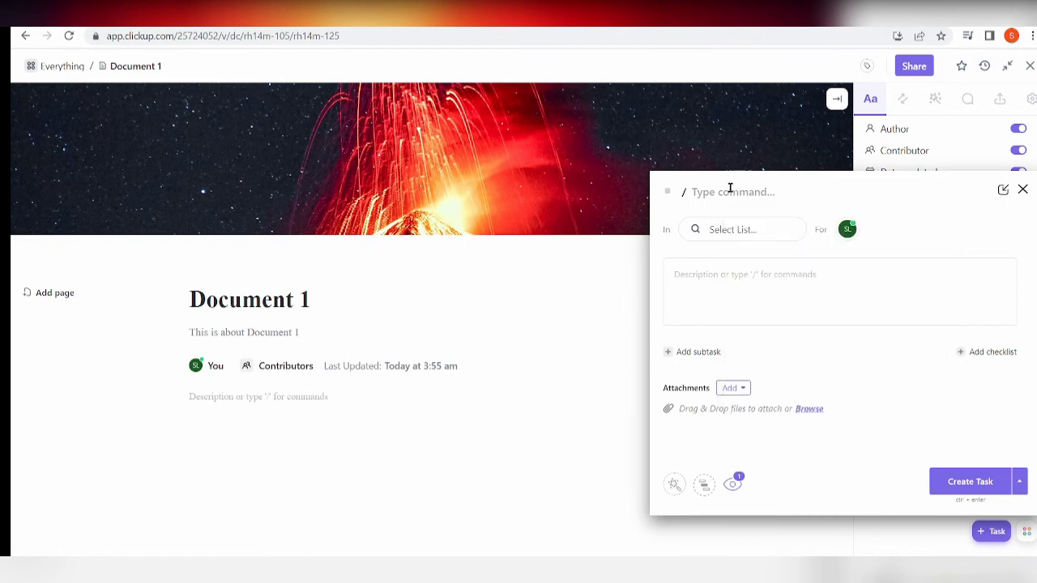
{"action": "left_click", "coordinate": [687, 193]}
{"action": "key", "text": "BackSpace"}
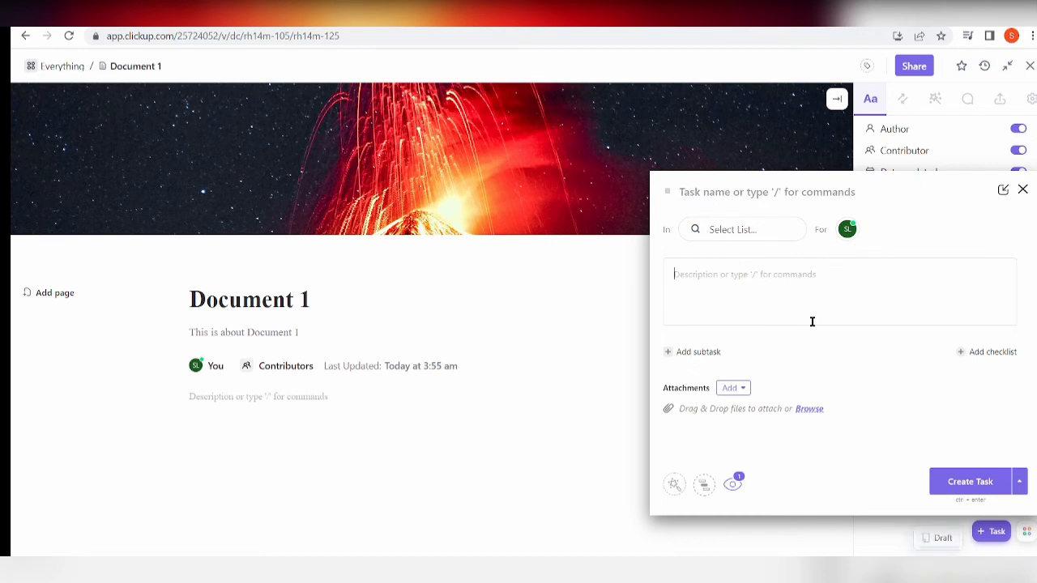
{"action": "left_click", "coordinate": [737, 321]}
{"action": "mouse_move", "coordinate": [427, 272]}
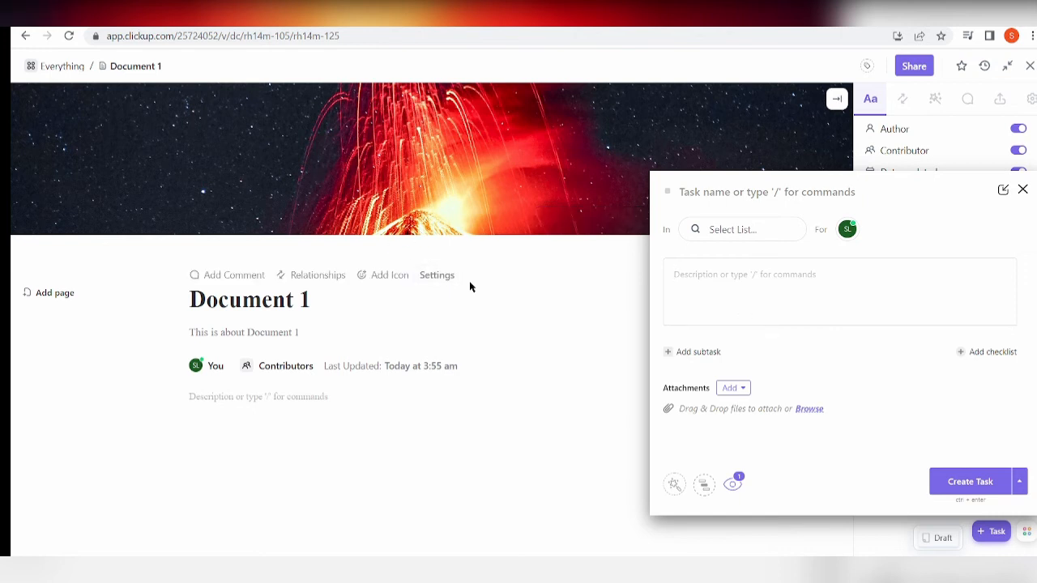
{"action": "left_click", "coordinate": [1022, 191]}
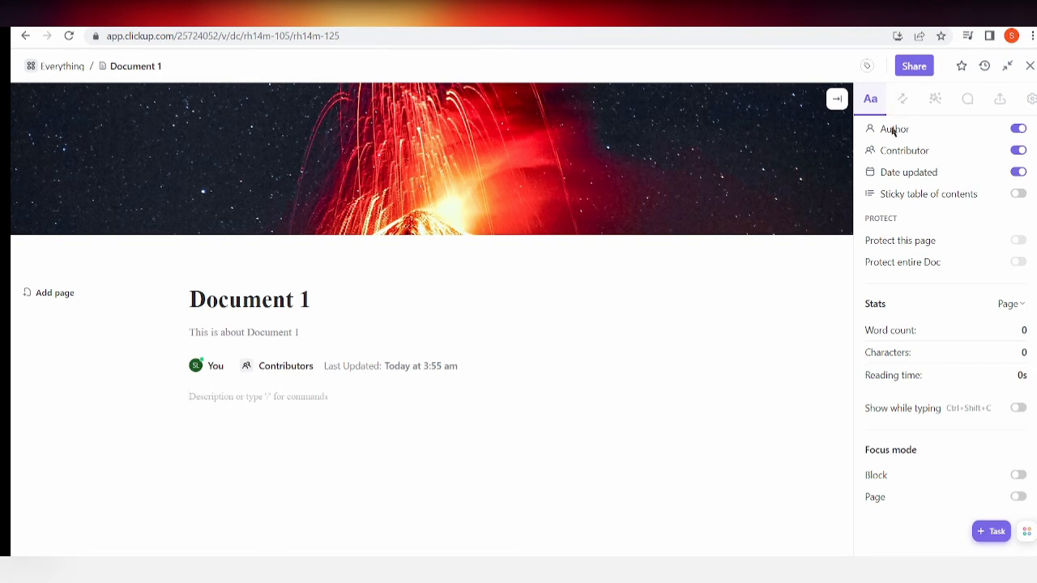
Examine the relationships and references for the current page and the entire doc, and the available template categories.
{"action": "scroll", "coordinate": [926, 140], "scroll_direction": "up", "scroll_amount": 4}
{"action": "left_click", "coordinate": [901, 100]}
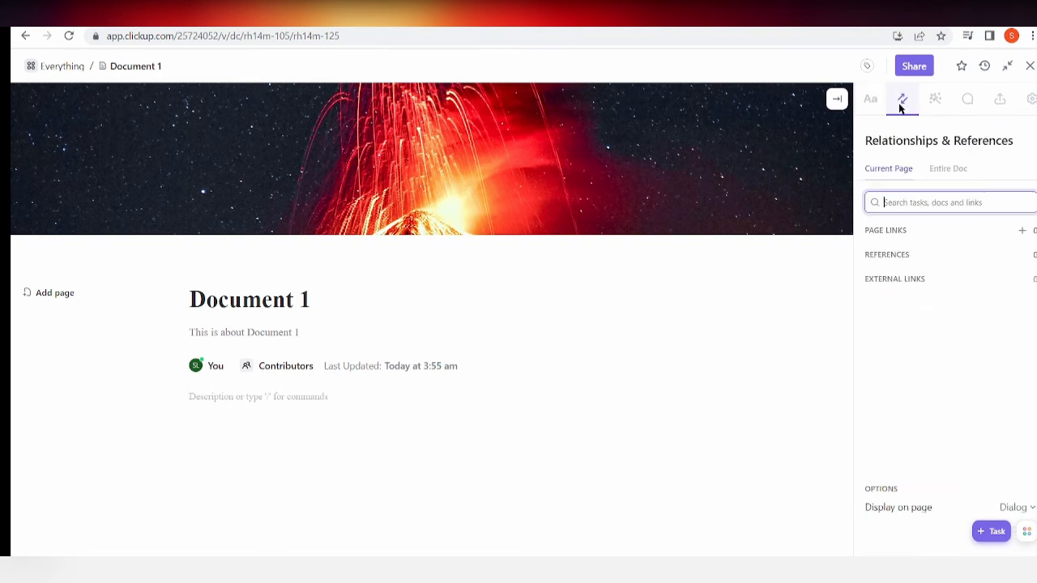
{"action": "left_click", "coordinate": [873, 100]}
{"action": "left_click", "coordinate": [903, 98]}
{"action": "left_click", "coordinate": [955, 171]}
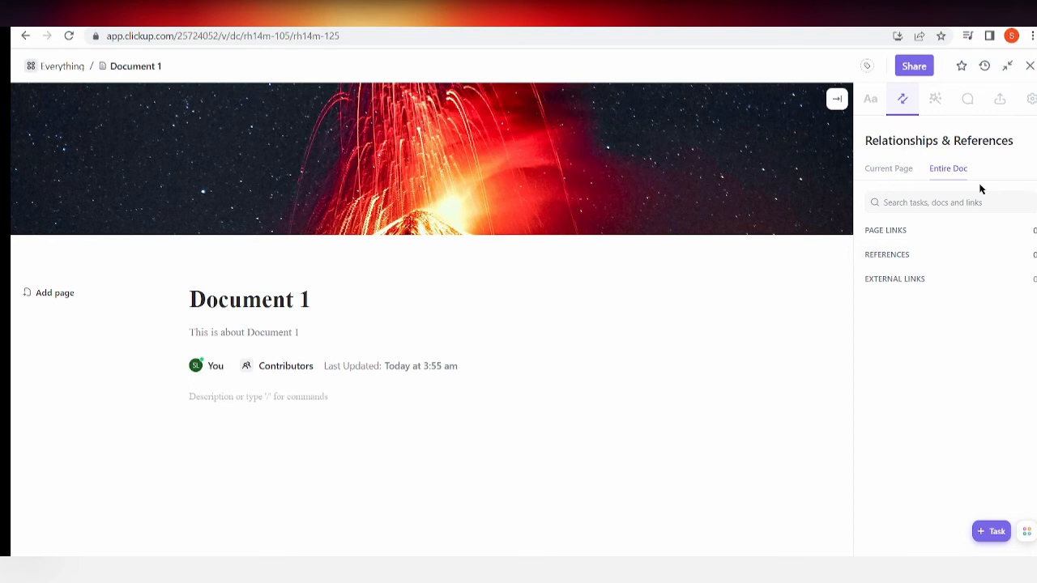
{"action": "left_click", "coordinate": [933, 99]}
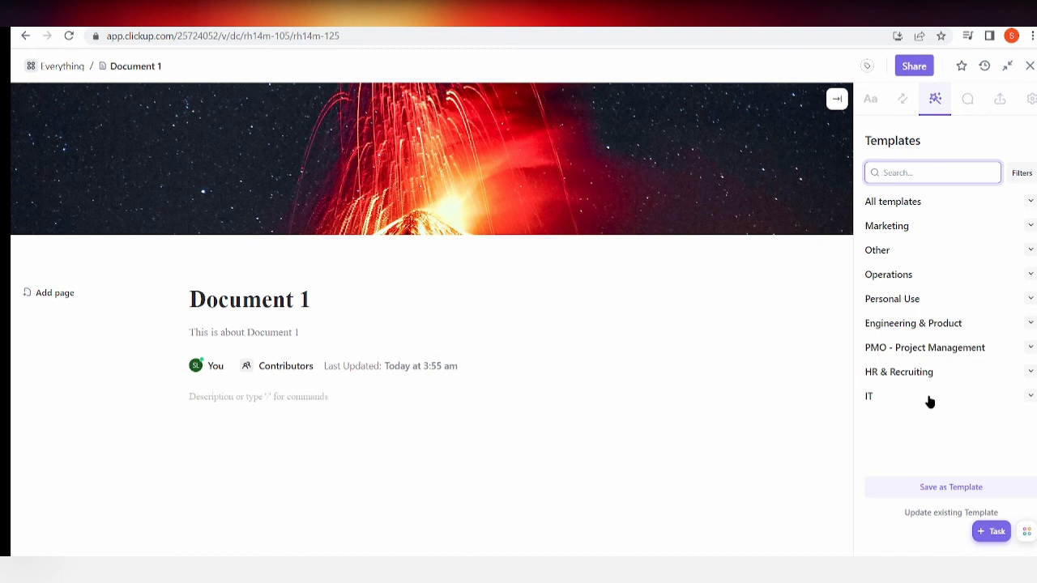
Check the page's open, assigned-to-me and resolved comments.
{"action": "left_click", "coordinate": [964, 114]}
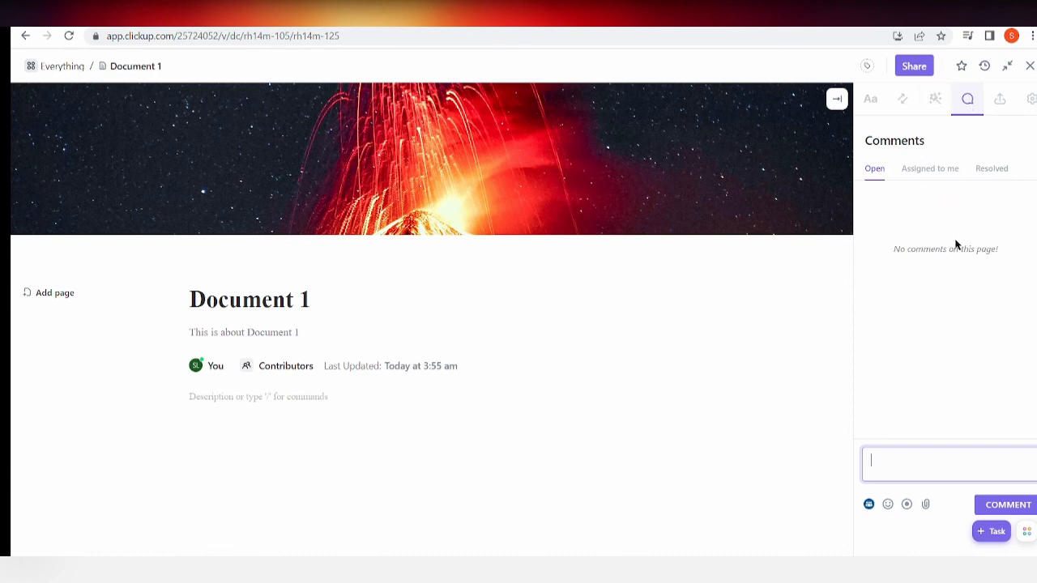
{"action": "mouse_move", "coordinate": [639, 144]}
{"action": "left_click", "coordinate": [877, 175]}
{"action": "left_click", "coordinate": [918, 168]}
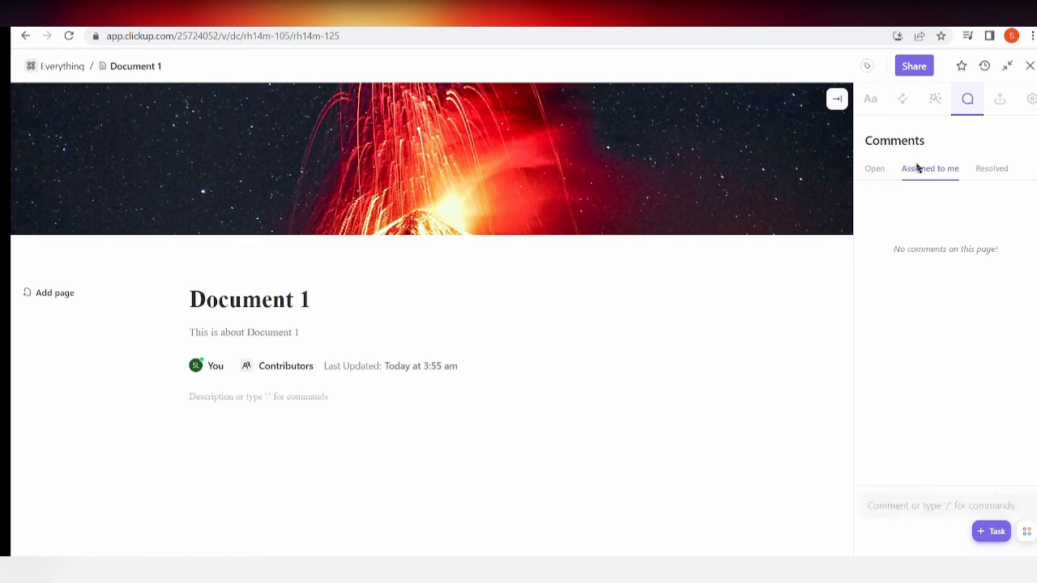
{"action": "left_click", "coordinate": [1001, 170]}
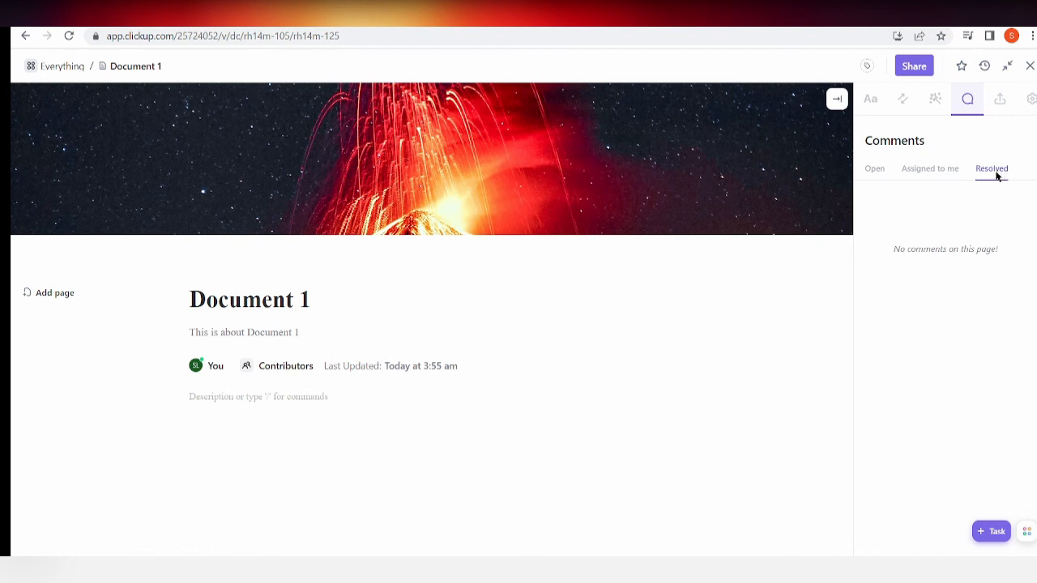
Export this page as a PDF and dismiss the browser's download bar.
{"action": "left_click", "coordinate": [998, 108]}
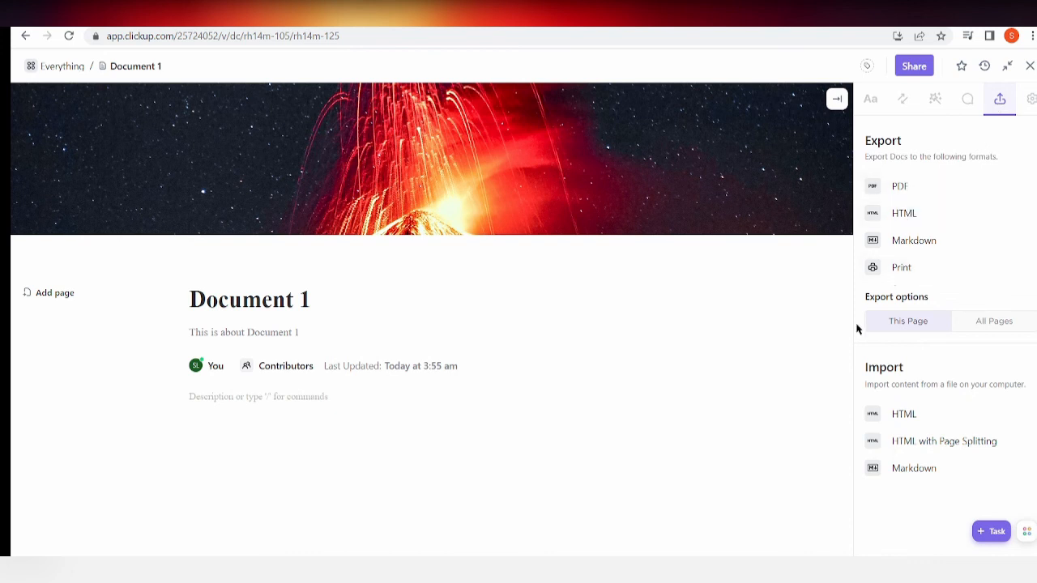
{"action": "left_click", "coordinate": [956, 187]}
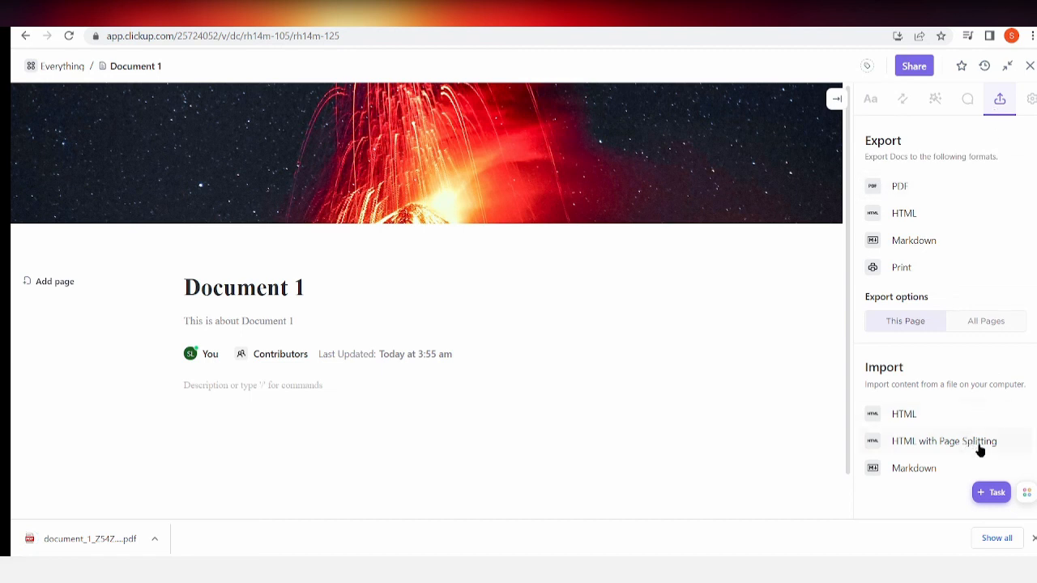
{"action": "left_click", "coordinate": [1033, 538]}
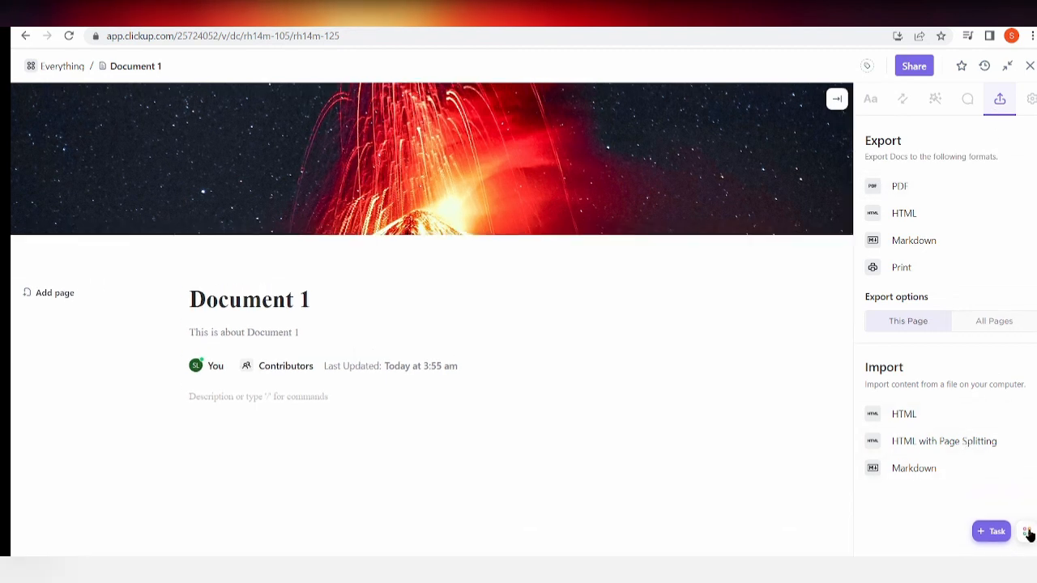
Copy the doc's link from the doc settings and open it in a new browser tab.
{"action": "left_click", "coordinate": [1032, 101]}
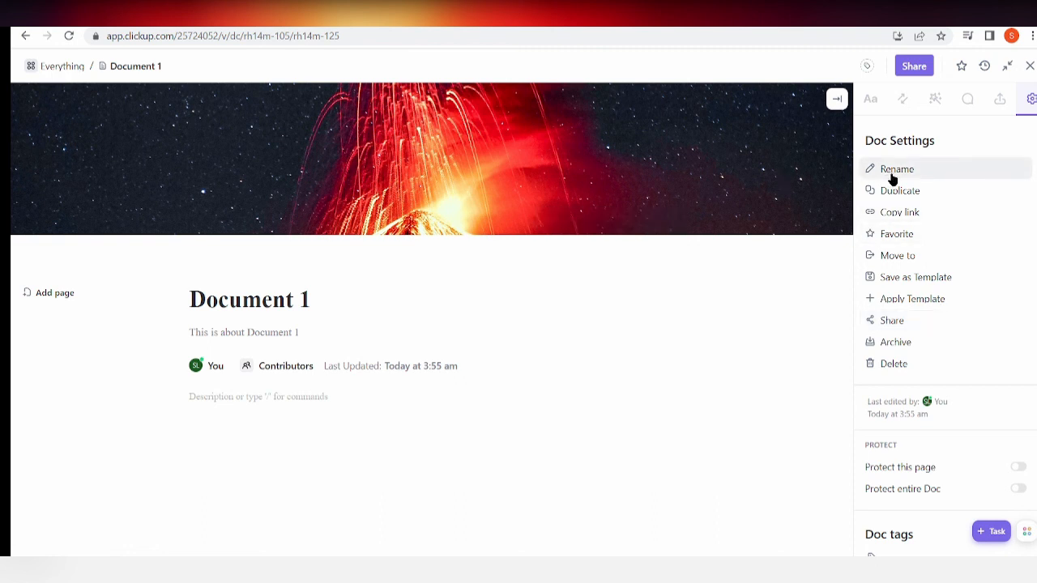
{"action": "left_click", "coordinate": [909, 226]}
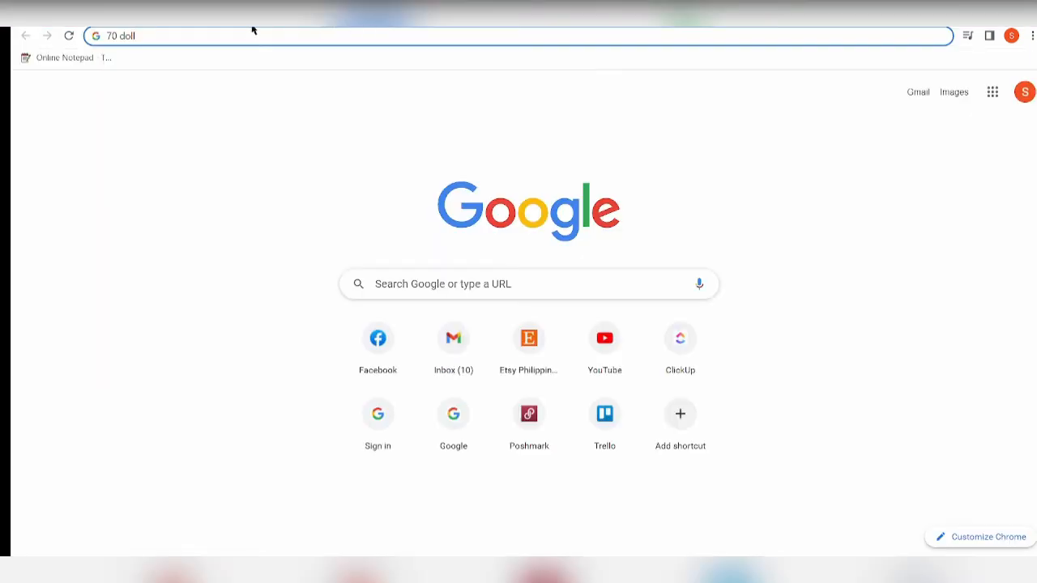
{"action": "key", "text": "ctrl+a"}
{"action": "key", "text": "ctrl+v"}
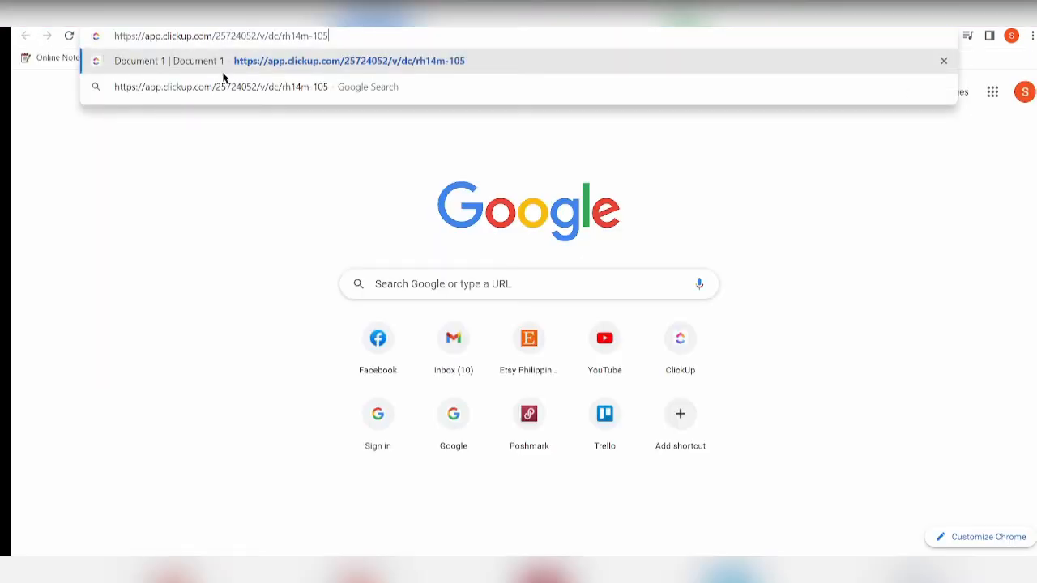
{"action": "key", "text": "Return"}
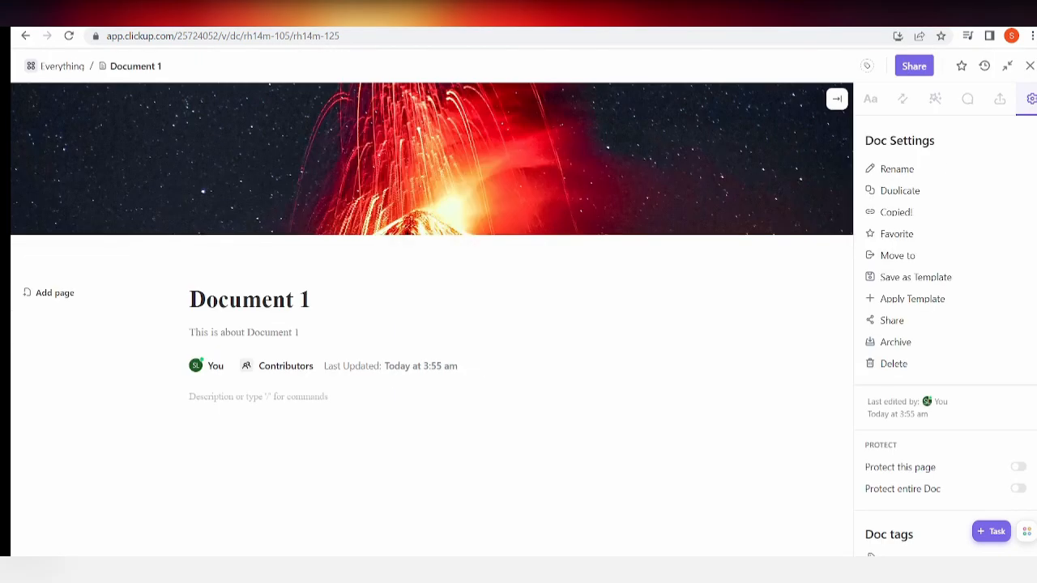
Enable the public link for all pages of Document 1, look over the page sharing options, and close the sharing dialog.
{"action": "left_click", "coordinate": [915, 68]}
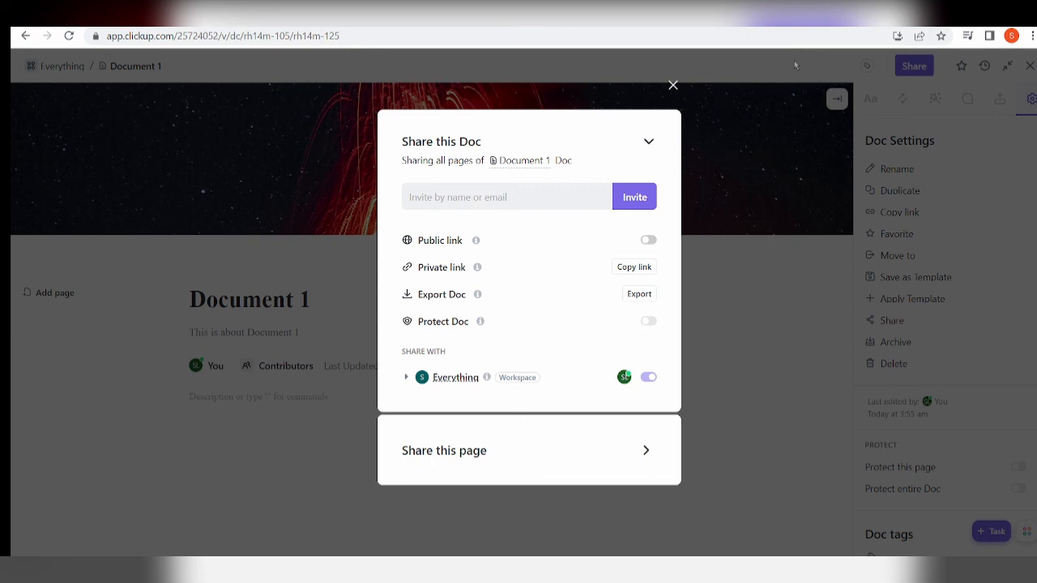
{"action": "left_click", "coordinate": [795, 66]}
{"action": "left_click", "coordinate": [918, 66]}
{"action": "left_click", "coordinate": [650, 243]}
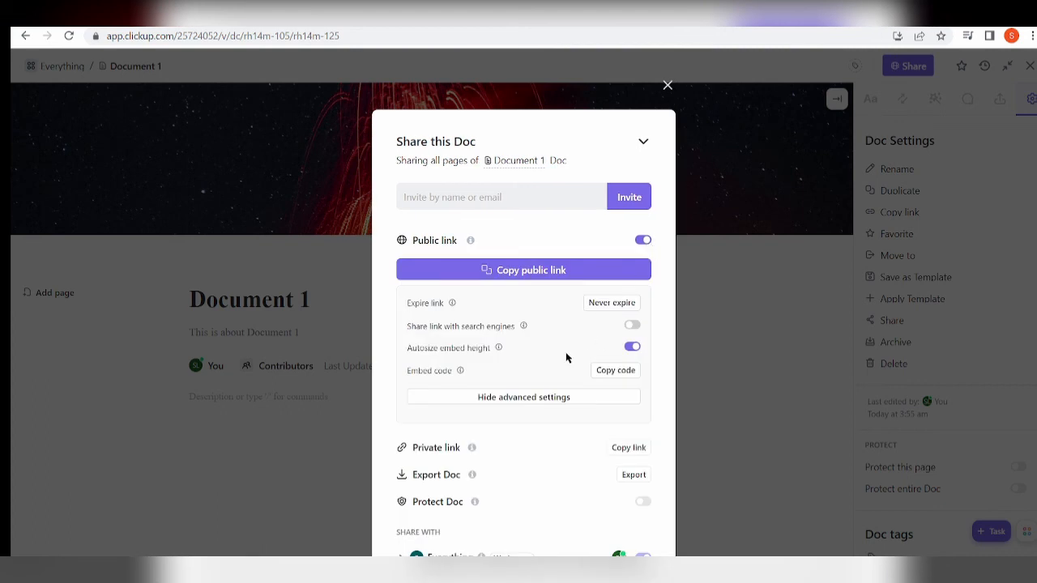
{"action": "scroll", "coordinate": [566, 358], "scroll_direction": "down", "scroll_amount": 1}
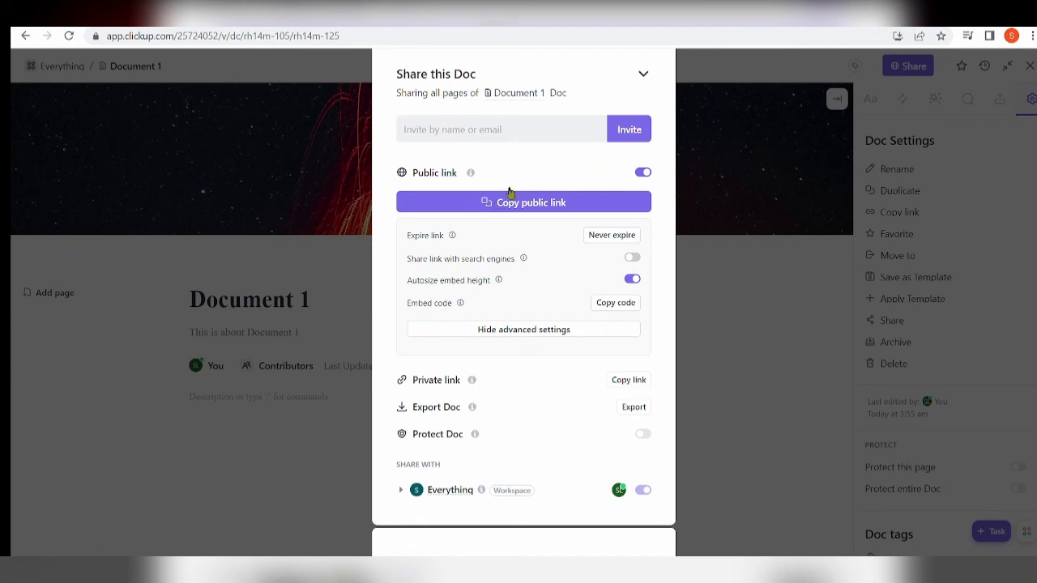
{"action": "left_click", "coordinate": [643, 74]}
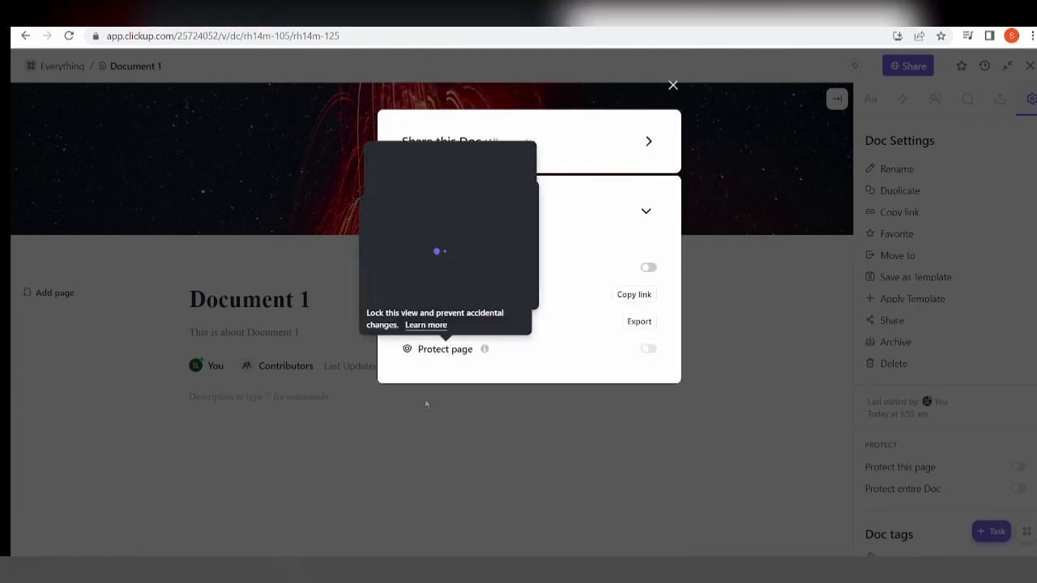
{"action": "left_click", "coordinate": [674, 84]}
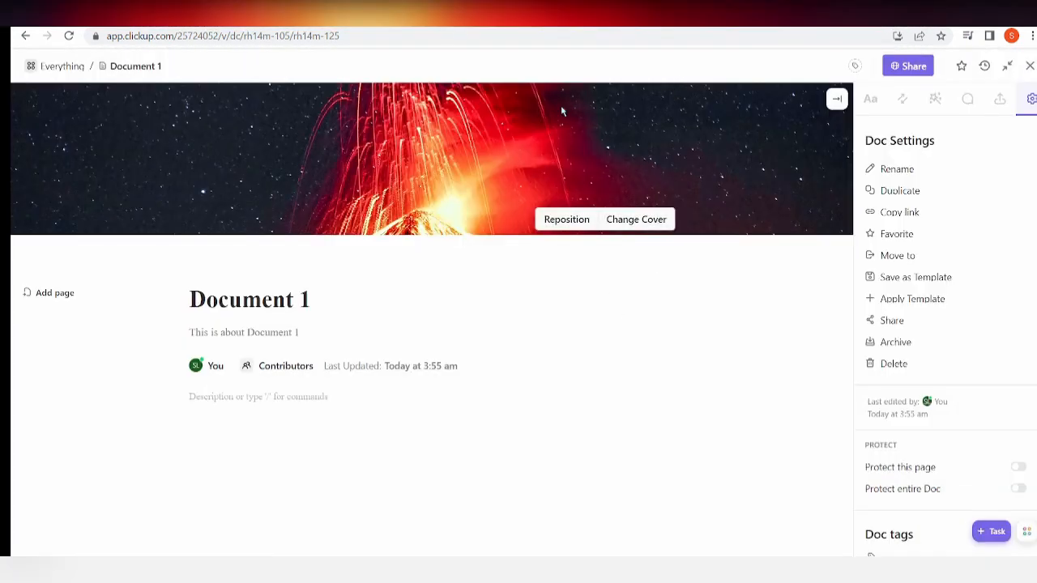